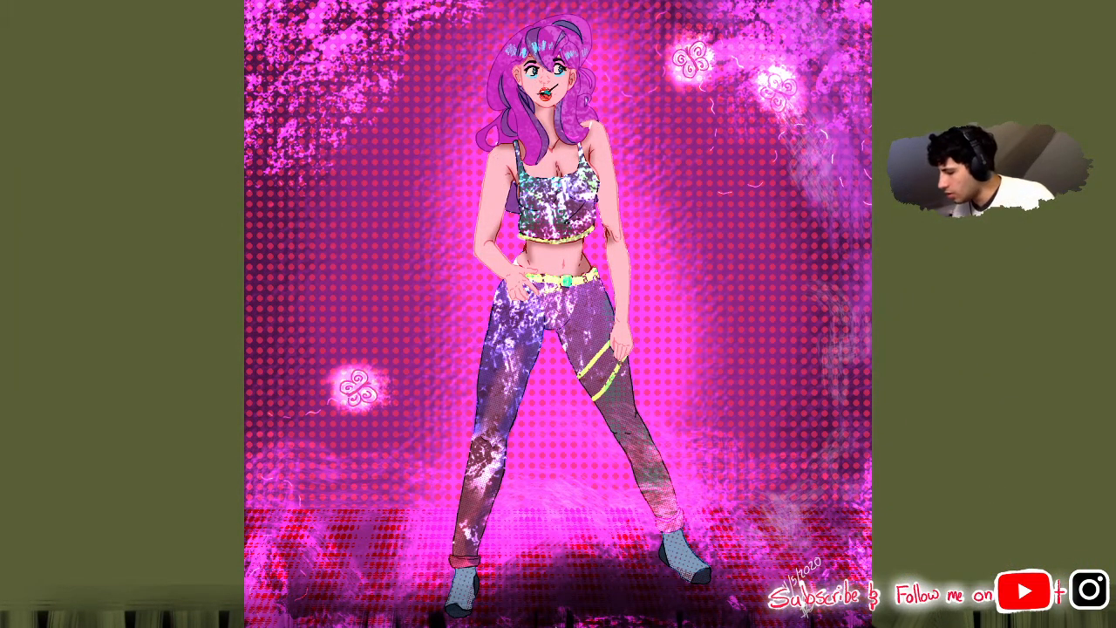
Step: Switch to iMovie, expand its window to full screen and enlarge the media browser and preview area
{"action": "mouse_move", "coordinate": [454, 610]}
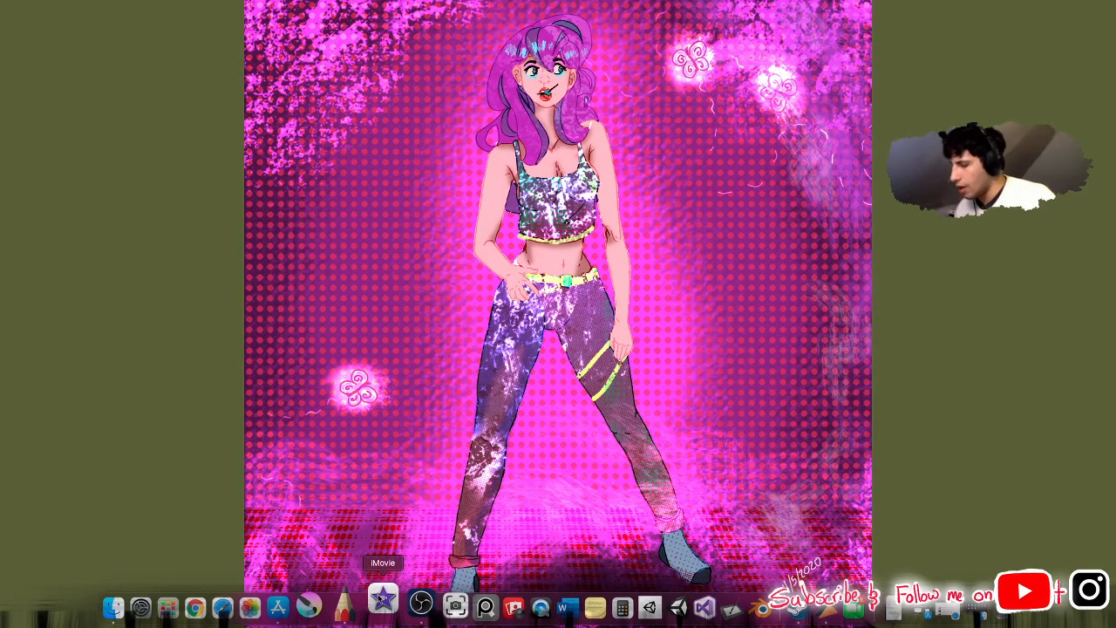
{"action": "left_click", "coordinate": [380, 600]}
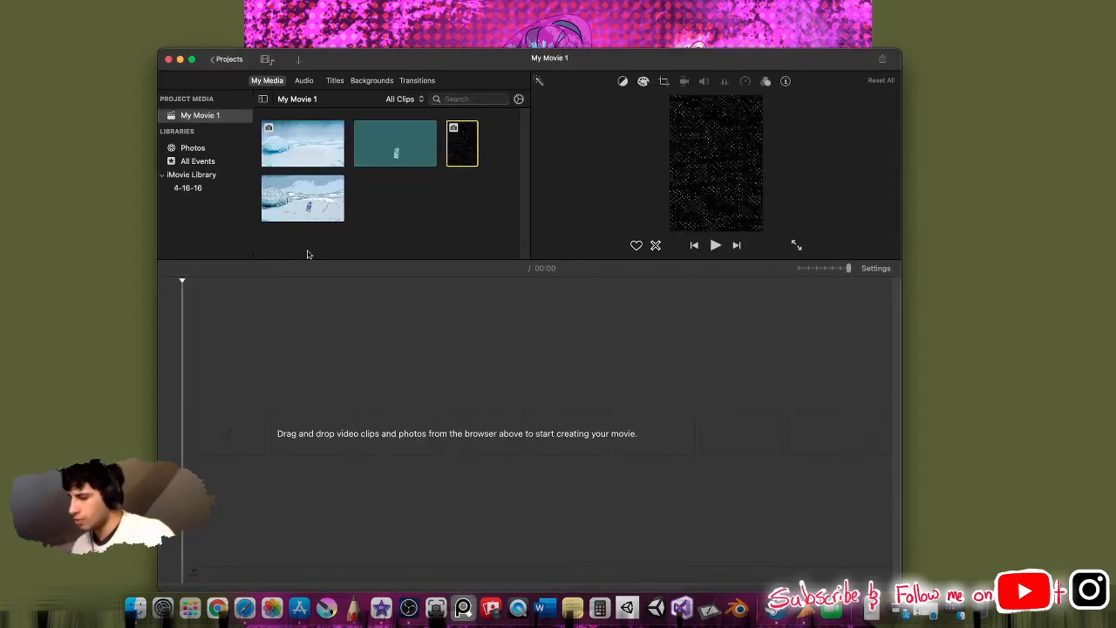
{"action": "left_click", "coordinate": [192, 59]}
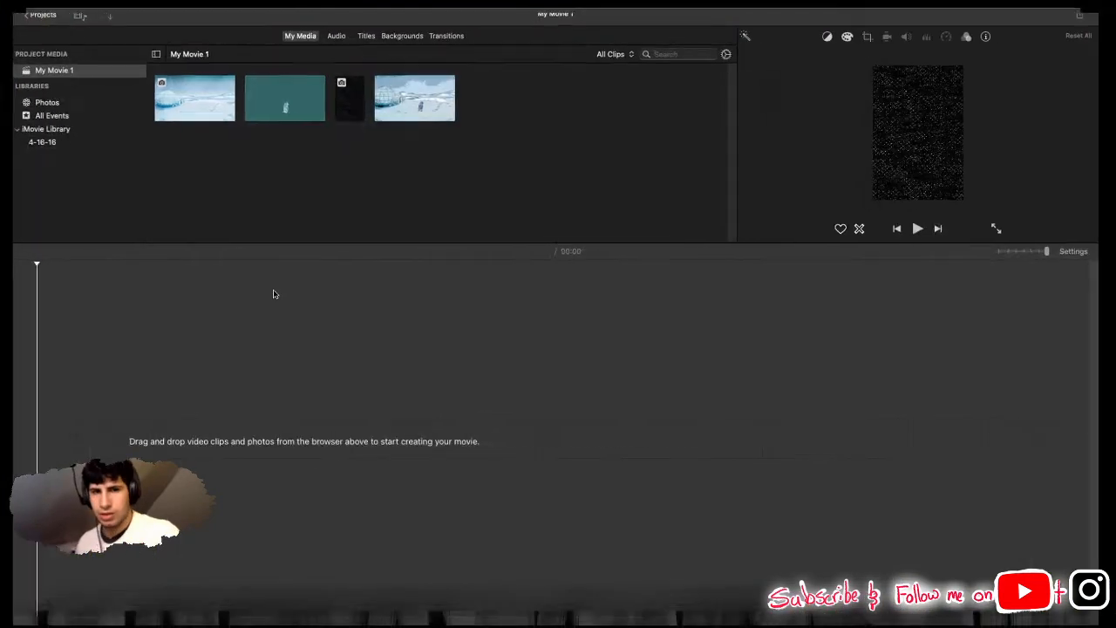
{"action": "left_click_drag", "start_coordinate": [308, 241], "coordinate": [304, 418]}
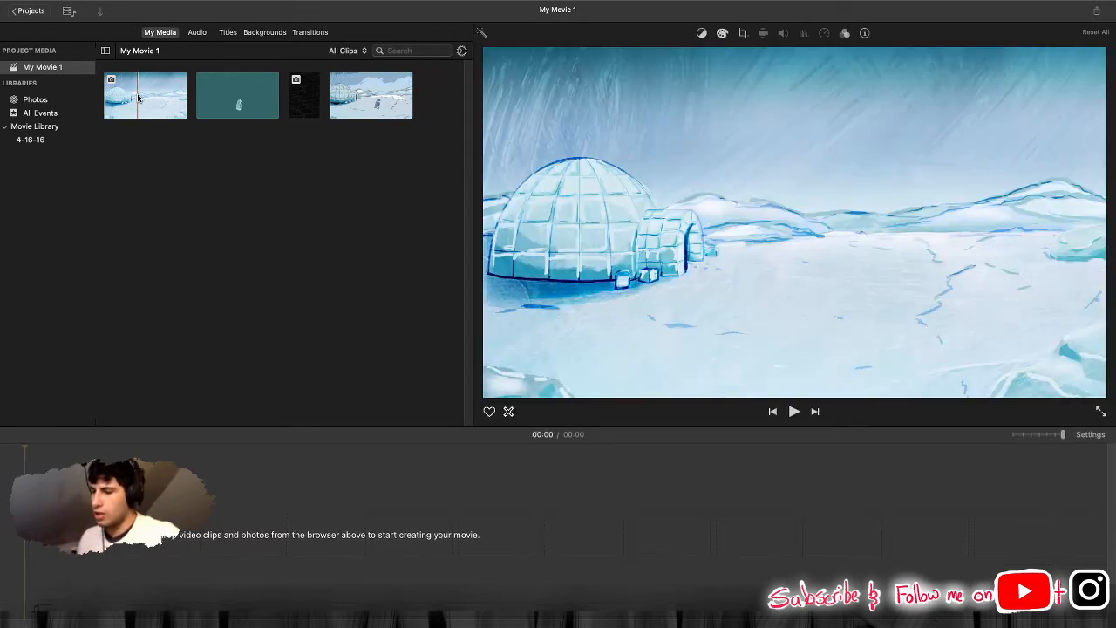
Step: Place the igloo background image on the timeline and overlay the penguin clip above it from the start
{"action": "left_click_drag", "start_coordinate": [138, 98], "coordinate": [197, 519]}
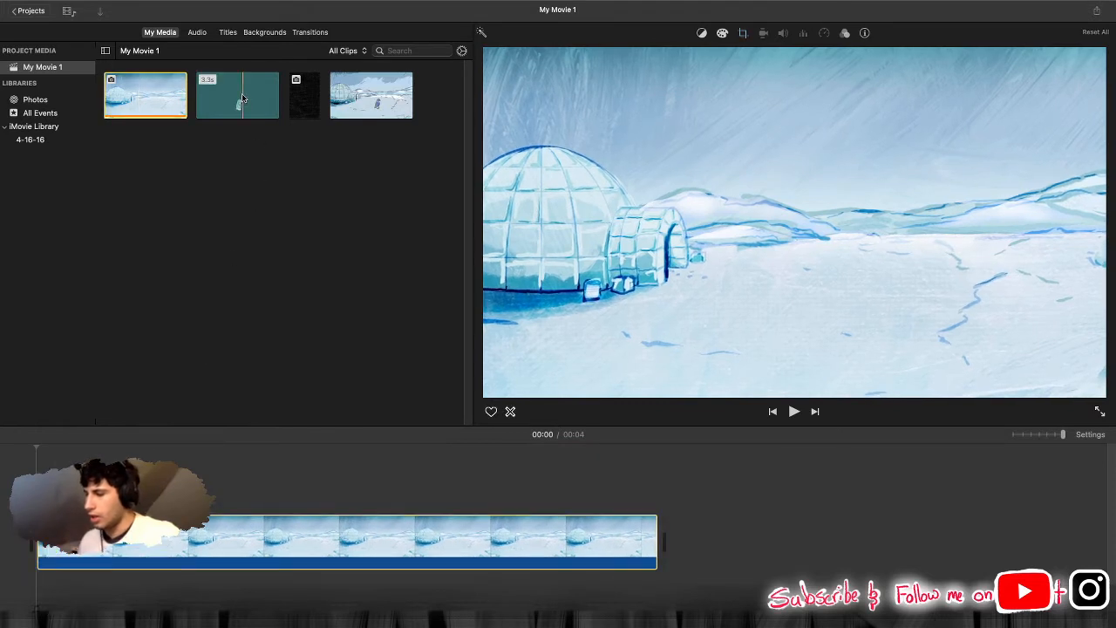
{"action": "left_click_drag", "start_coordinate": [245, 104], "coordinate": [157, 448]}
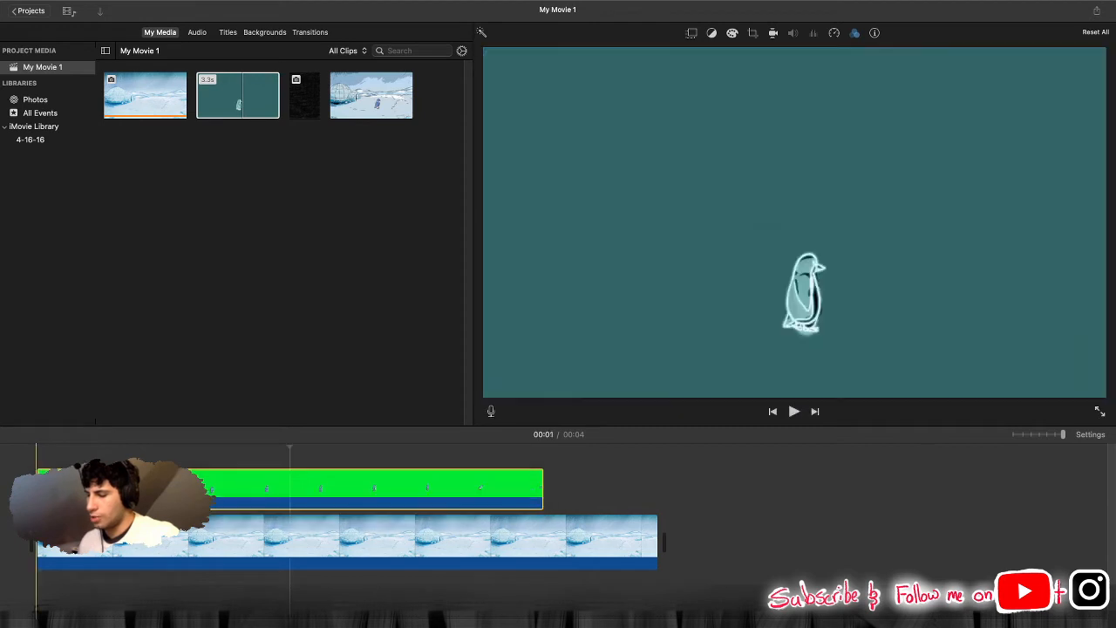
Step: Set the penguin clip's overlay mode to Green/Blue Screen
{"action": "left_click", "coordinate": [289, 485]}
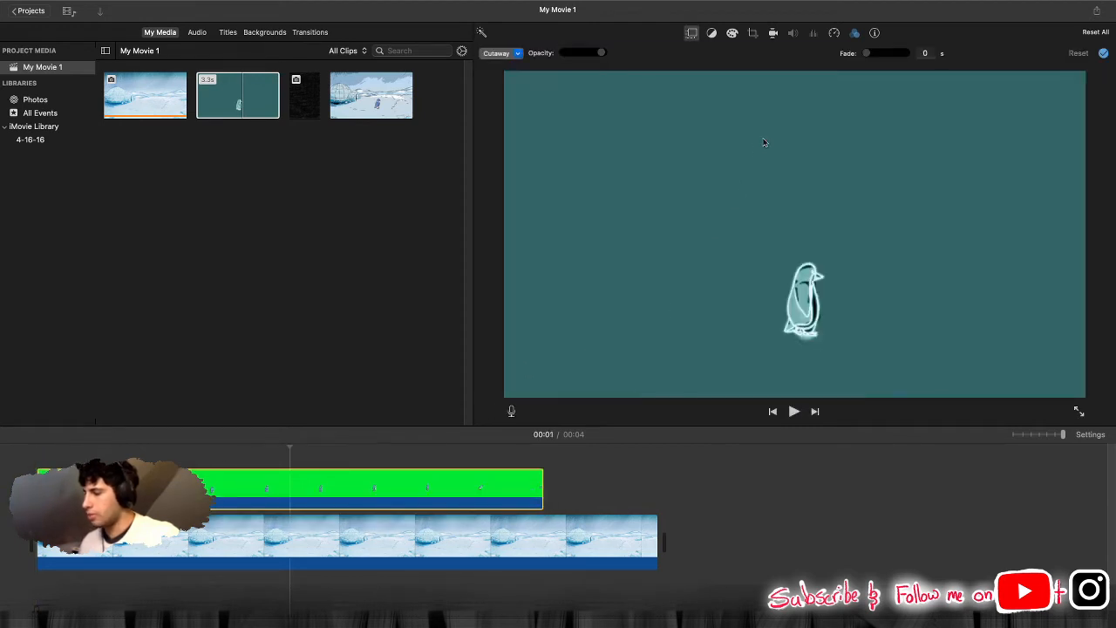
{"action": "left_click", "coordinate": [508, 55]}
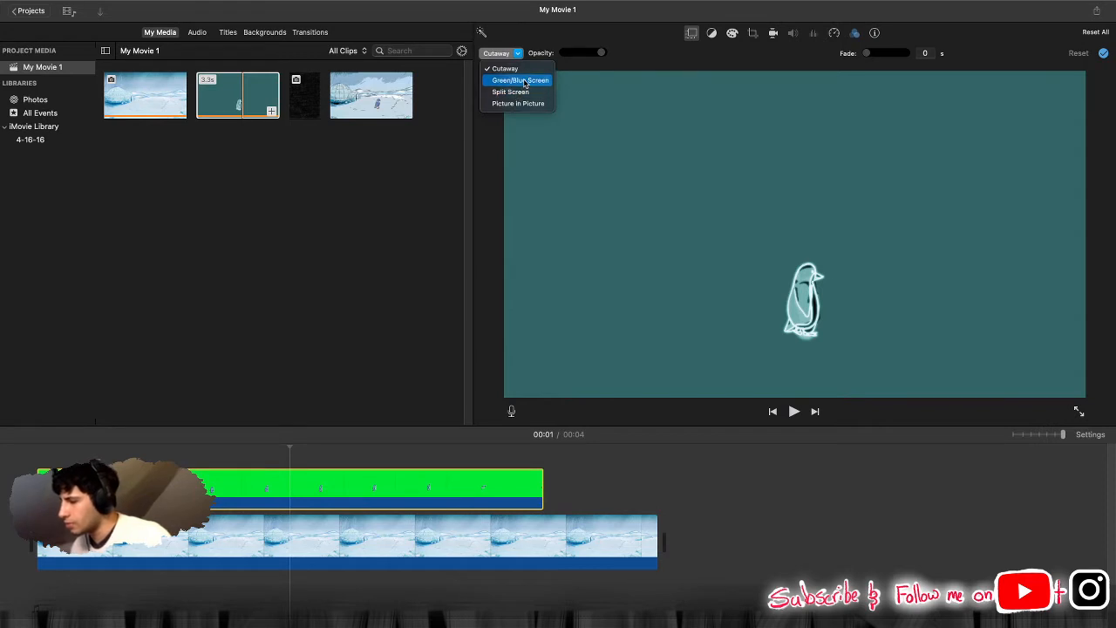
{"action": "left_click", "coordinate": [525, 81]}
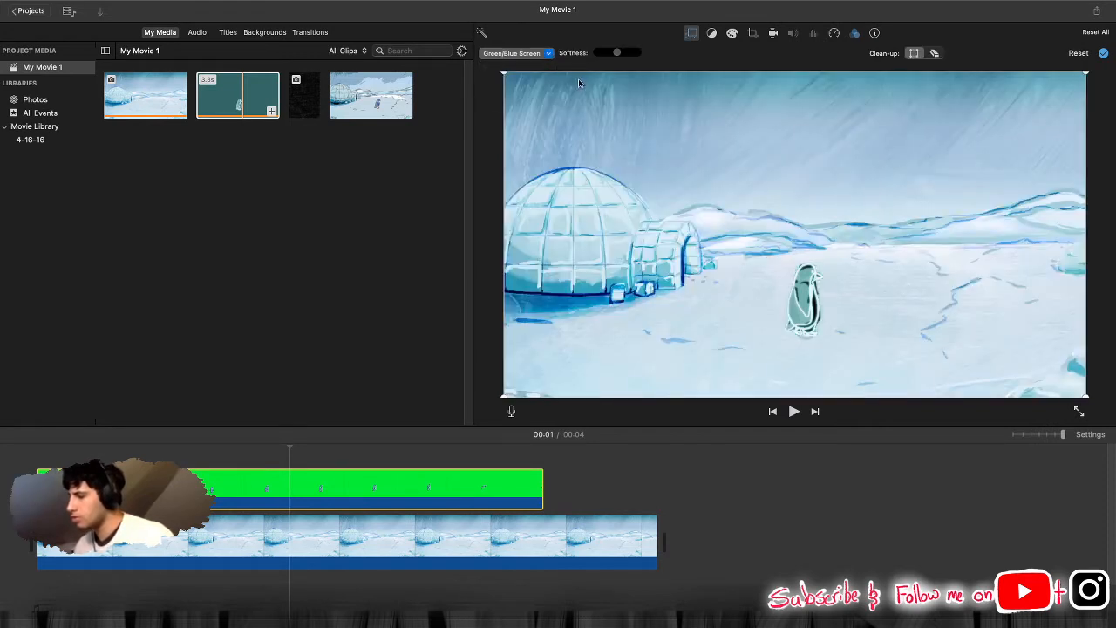
Step: Remove the X-Ray filter from the penguin clip by choosing None as its clip filter
{"action": "left_click", "coordinate": [855, 33]}
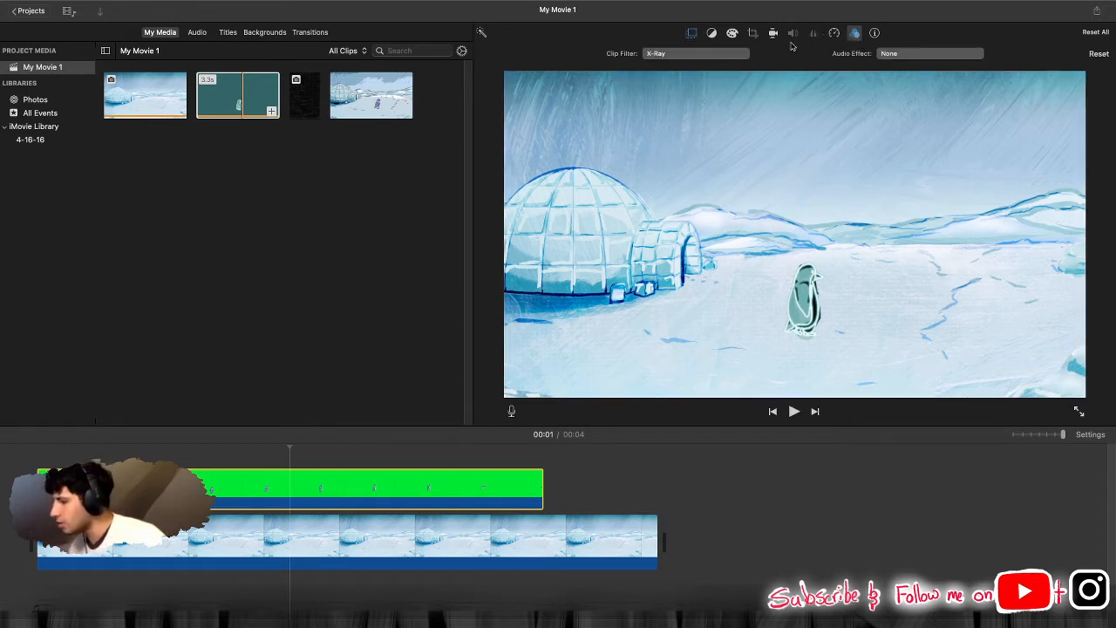
{"action": "left_click", "coordinate": [726, 53]}
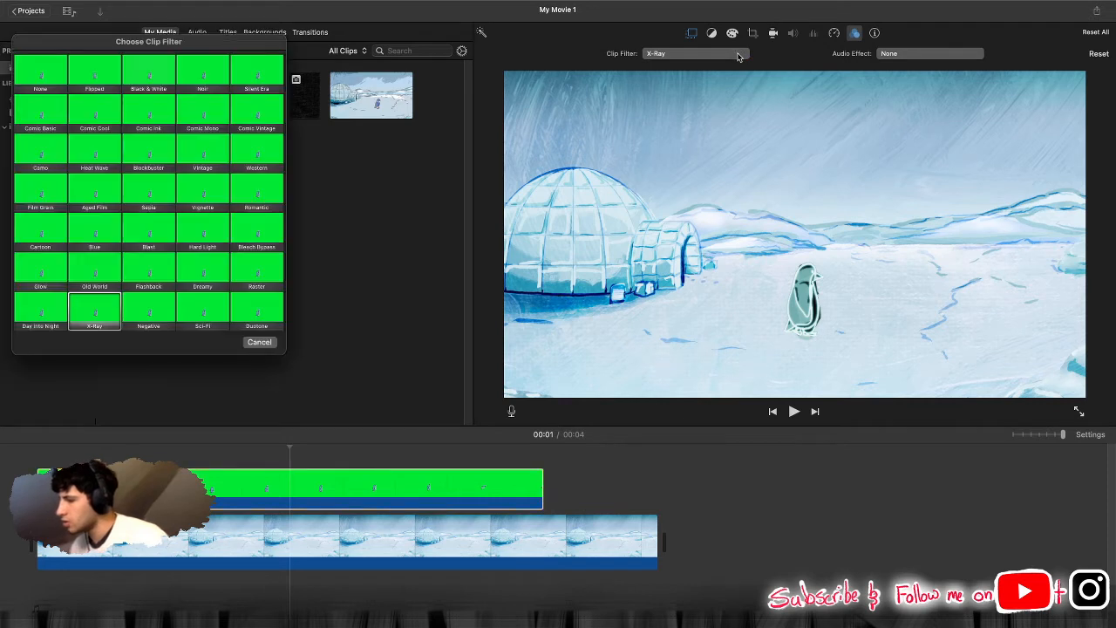
{"action": "left_click", "coordinate": [41, 75]}
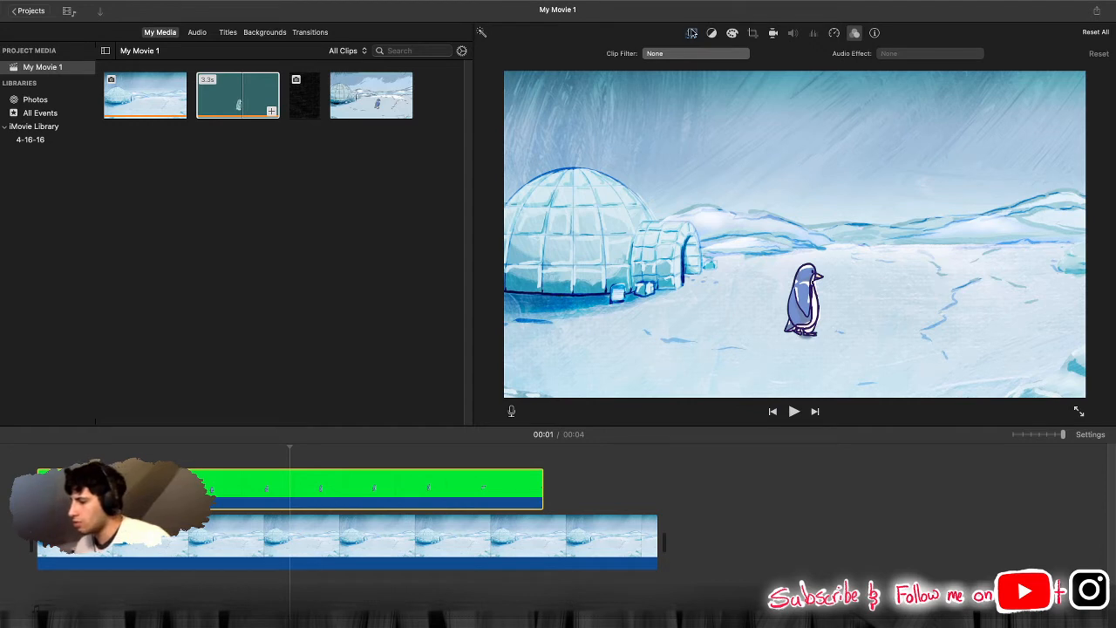
Step: Return the penguin clip's overlay mode to Cutaway
{"action": "left_click", "coordinate": [692, 33]}
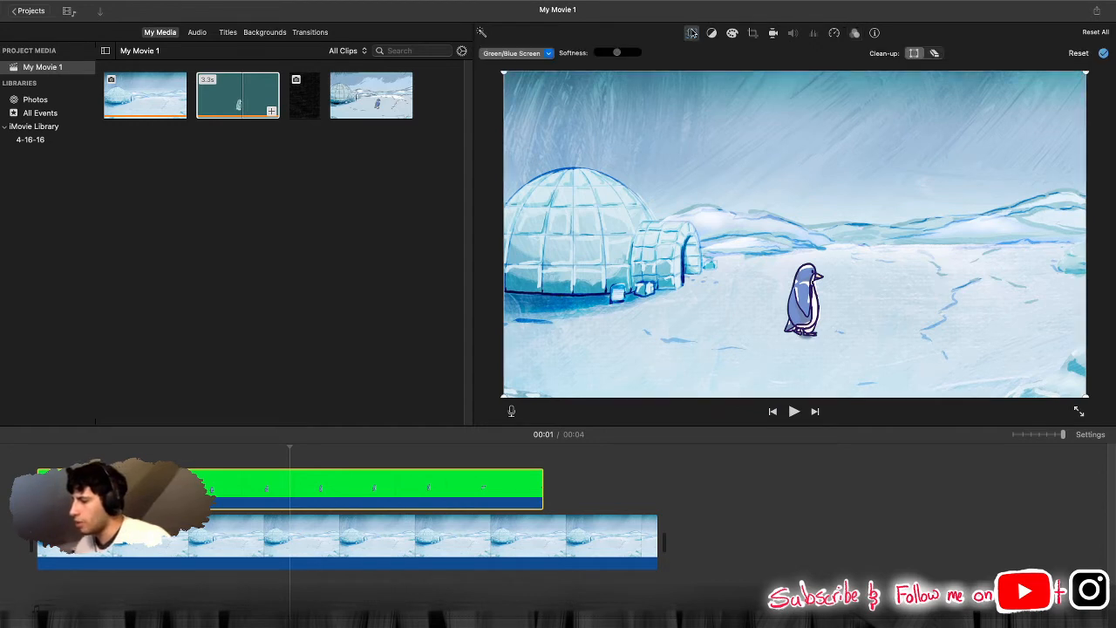
{"action": "left_click", "coordinate": [532, 54]}
{"action": "left_click", "coordinate": [516, 69]}
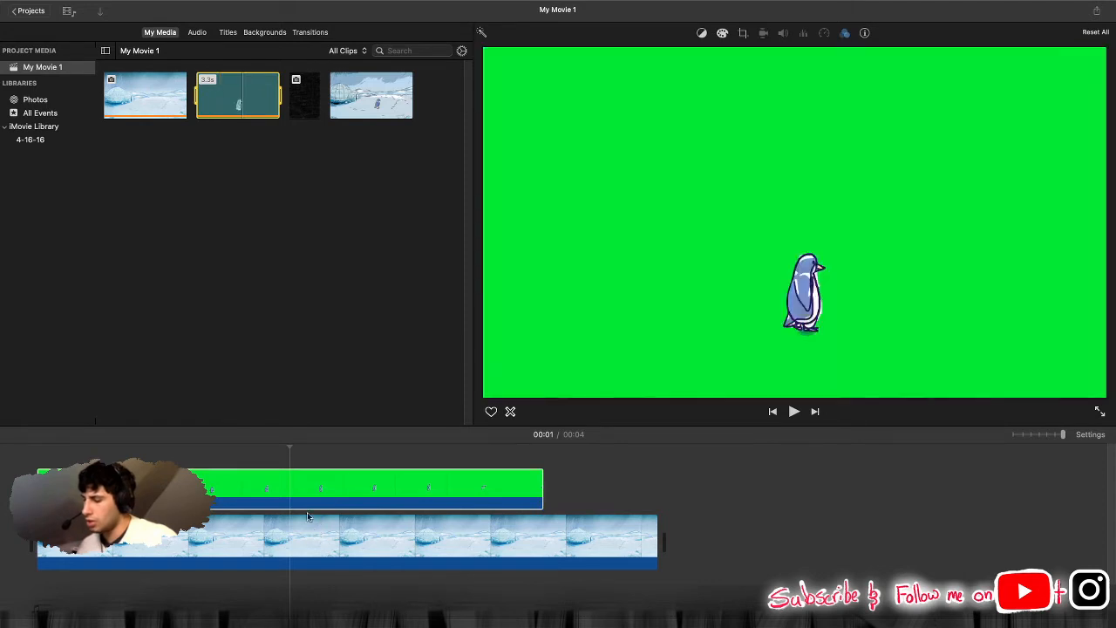
Step: Select the penguin clip on the timeline and key out its green background with the Green/Blue Screen overlay mode
{"action": "left_click", "coordinate": [314, 485]}
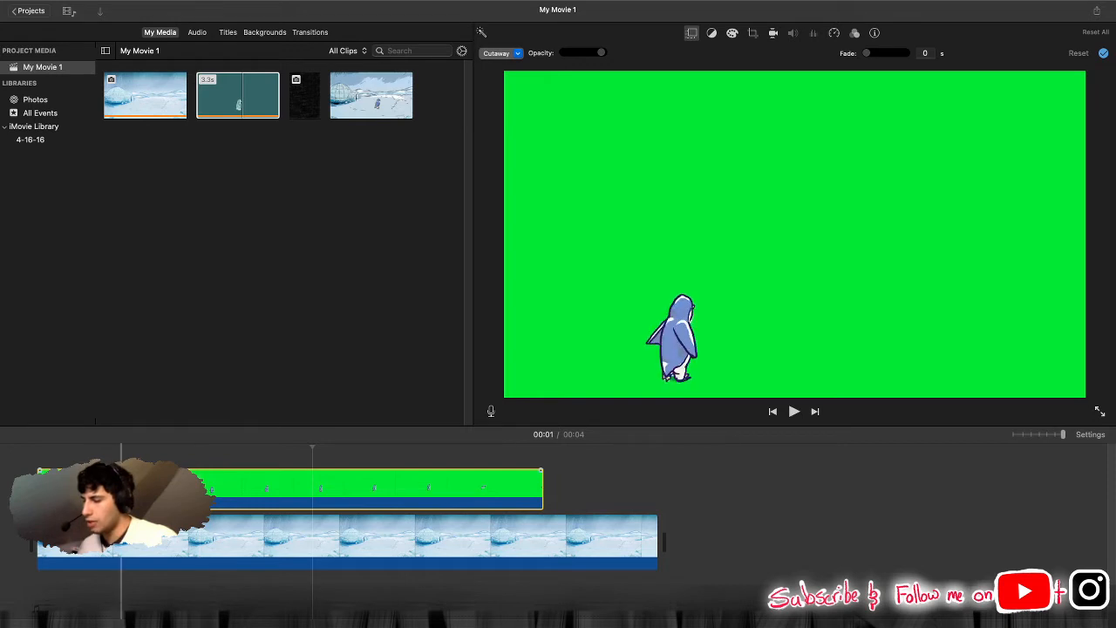
{"action": "left_click", "coordinate": [693, 34]}
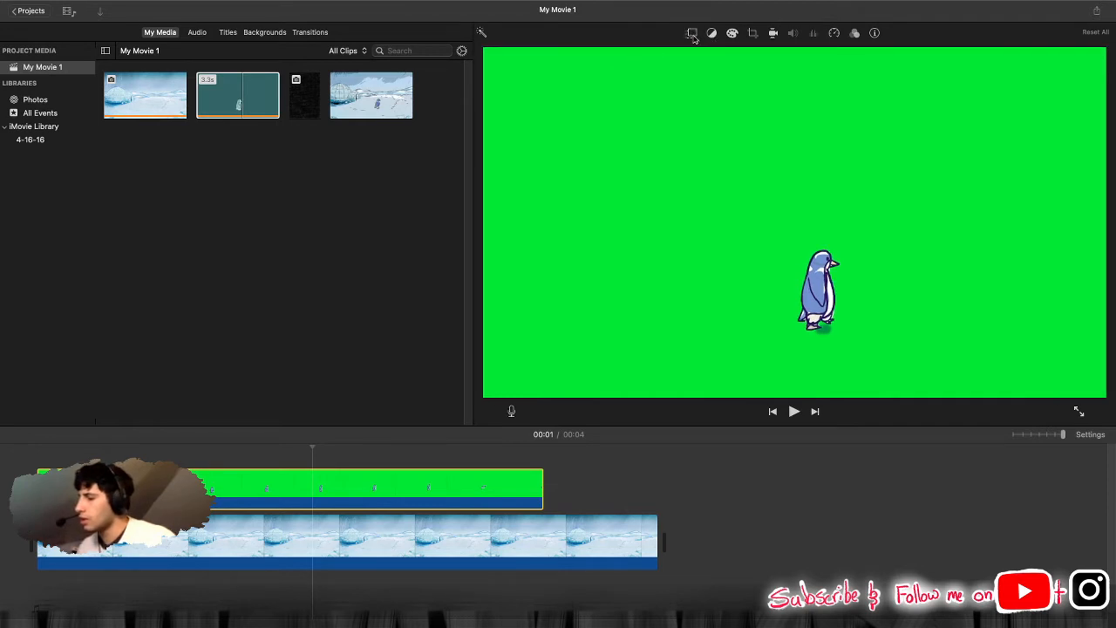
{"action": "left_click", "coordinate": [693, 34]}
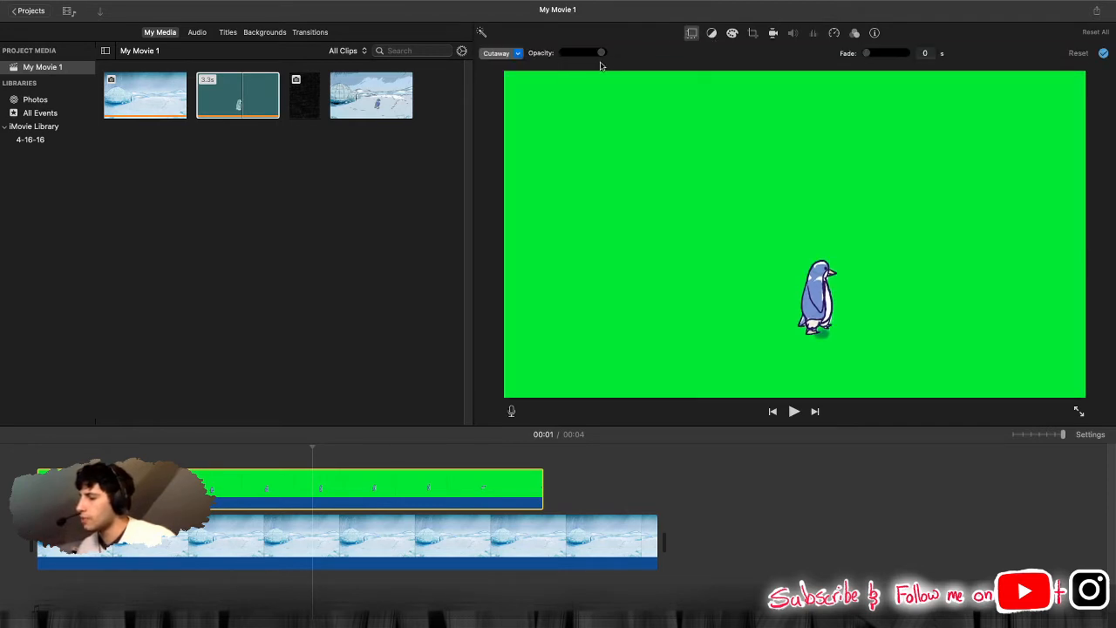
{"action": "left_click", "coordinate": [519, 54]}
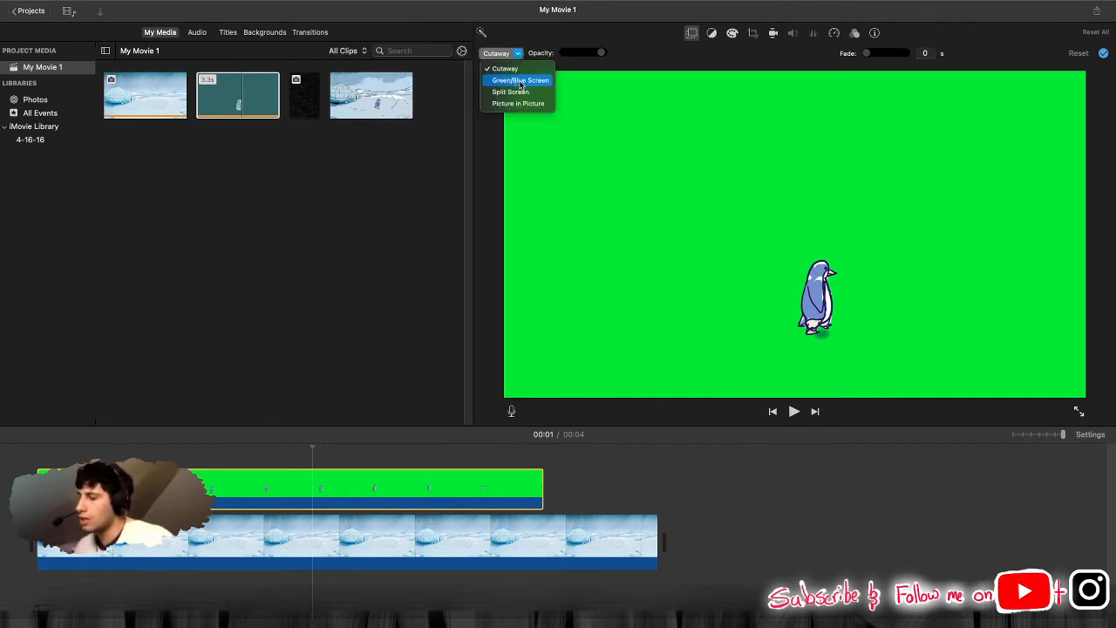
{"action": "left_click", "coordinate": [520, 81]}
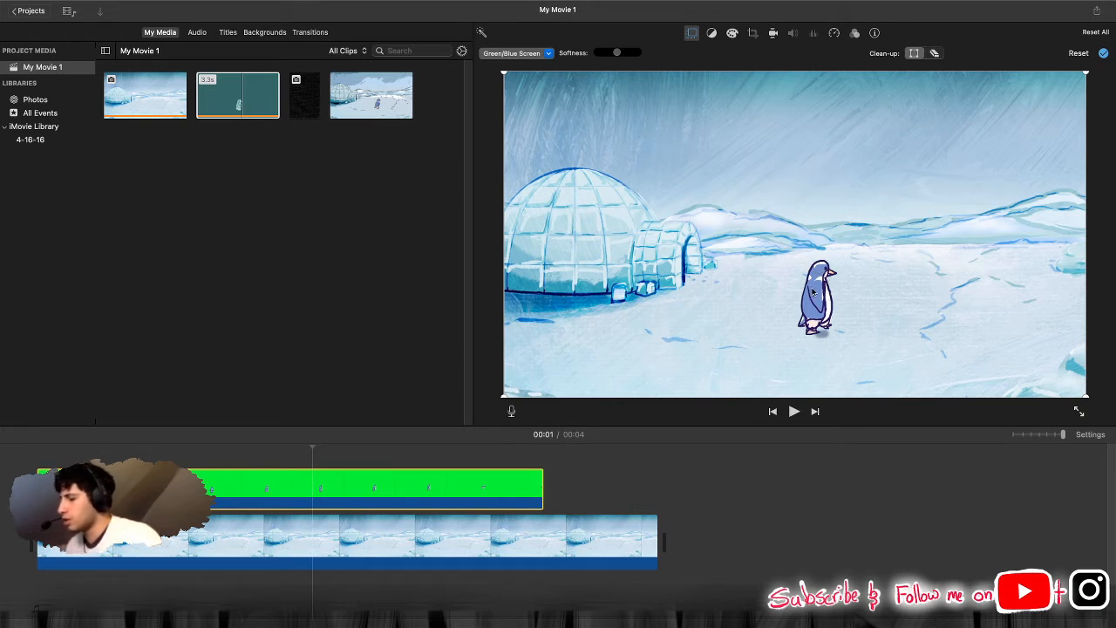
Step: Compare the penguin overlay by alternating between Cutaway and Green/Blue Screen, finishing on Green/Blue Screen
{"action": "left_click", "coordinate": [548, 54]}
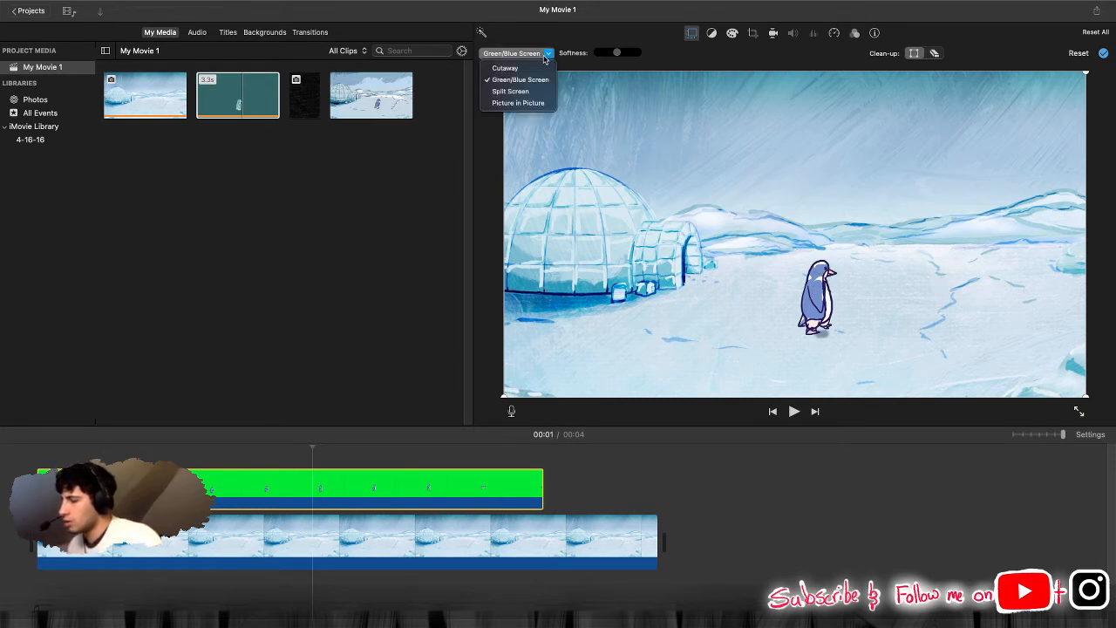
{"action": "left_click", "coordinate": [514, 68]}
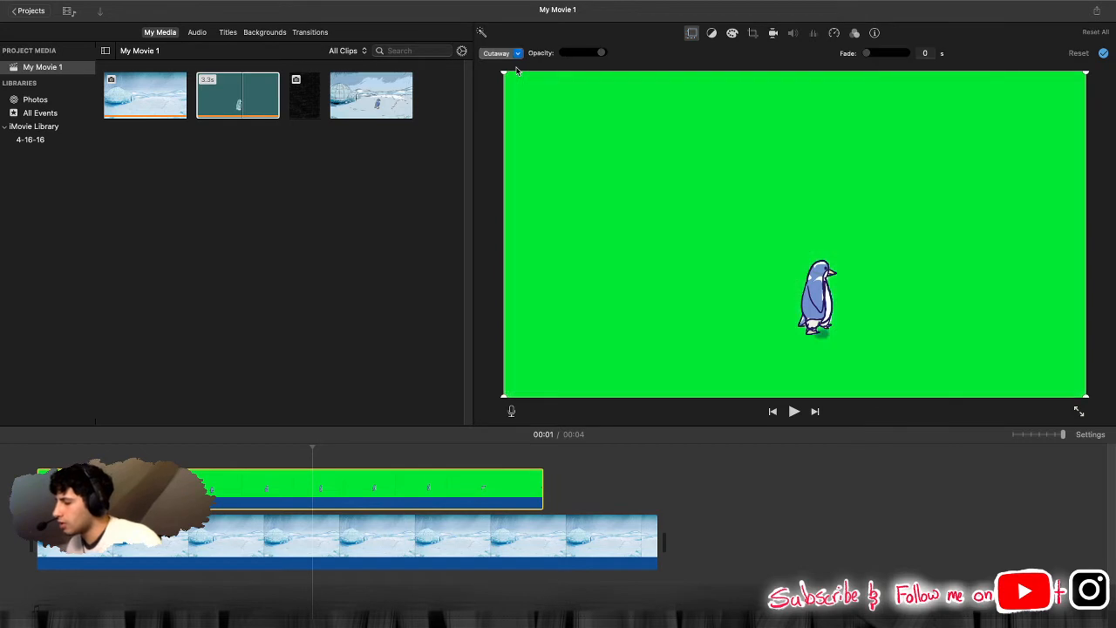
{"action": "left_click", "coordinate": [514, 54]}
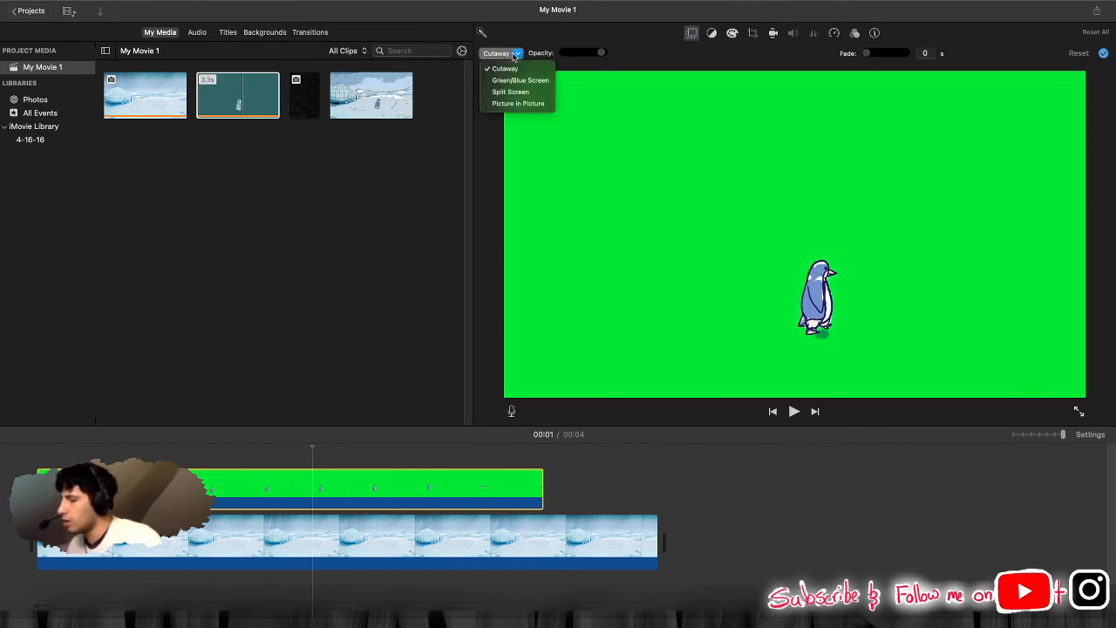
{"action": "left_click", "coordinate": [514, 80]}
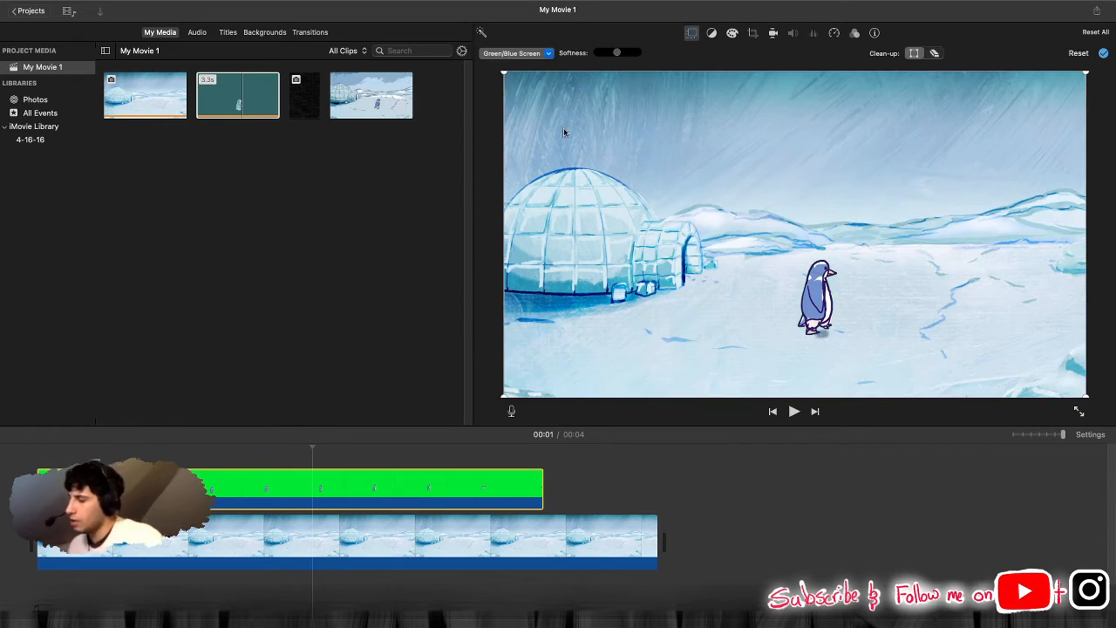
{"action": "left_click", "coordinate": [549, 54]}
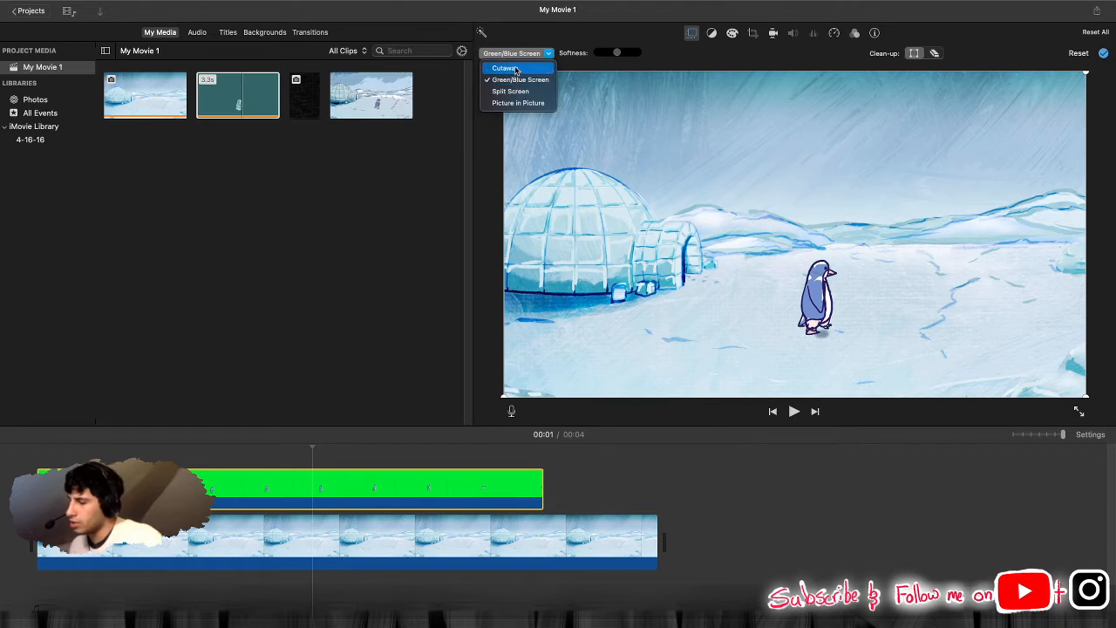
{"action": "left_click", "coordinate": [515, 69]}
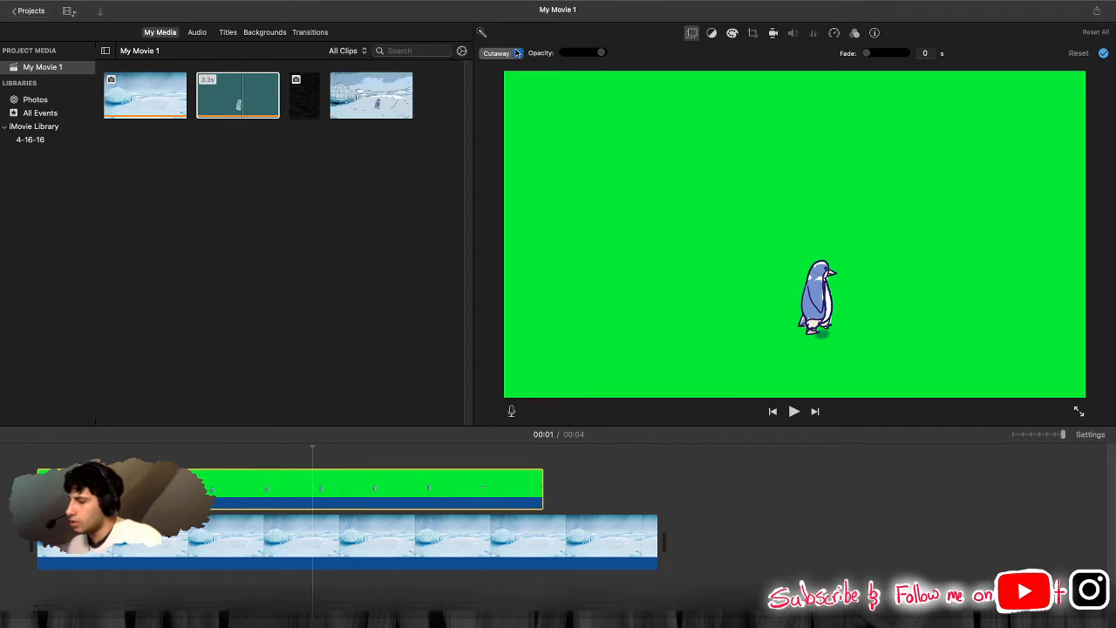
{"action": "left_click", "coordinate": [516, 53]}
{"action": "key", "text": "Escape"}
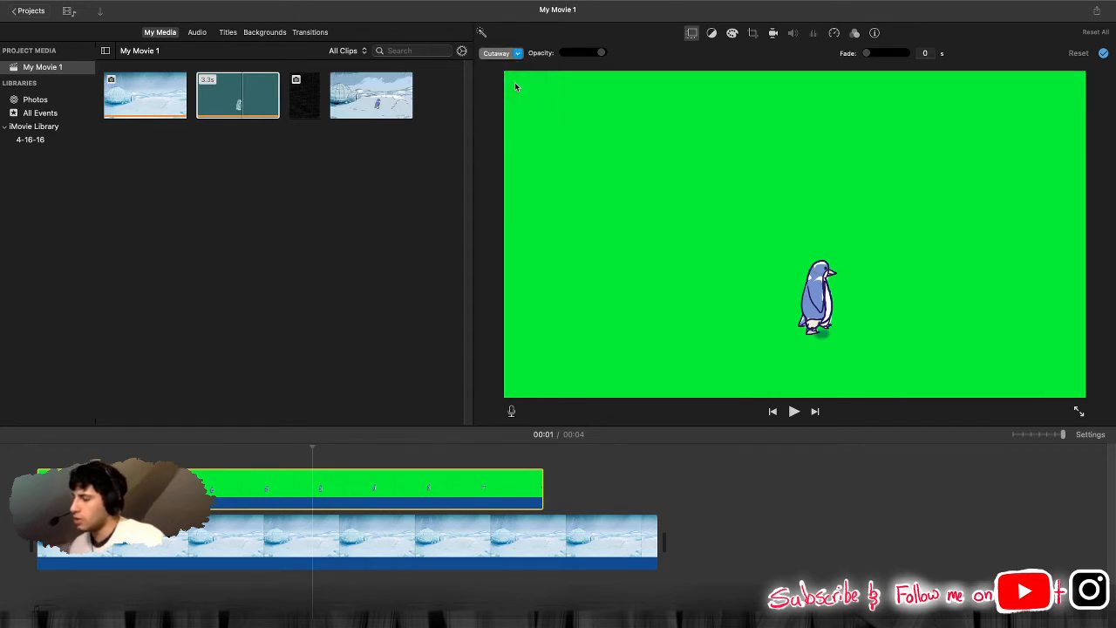
{"action": "left_click", "coordinate": [514, 84]}
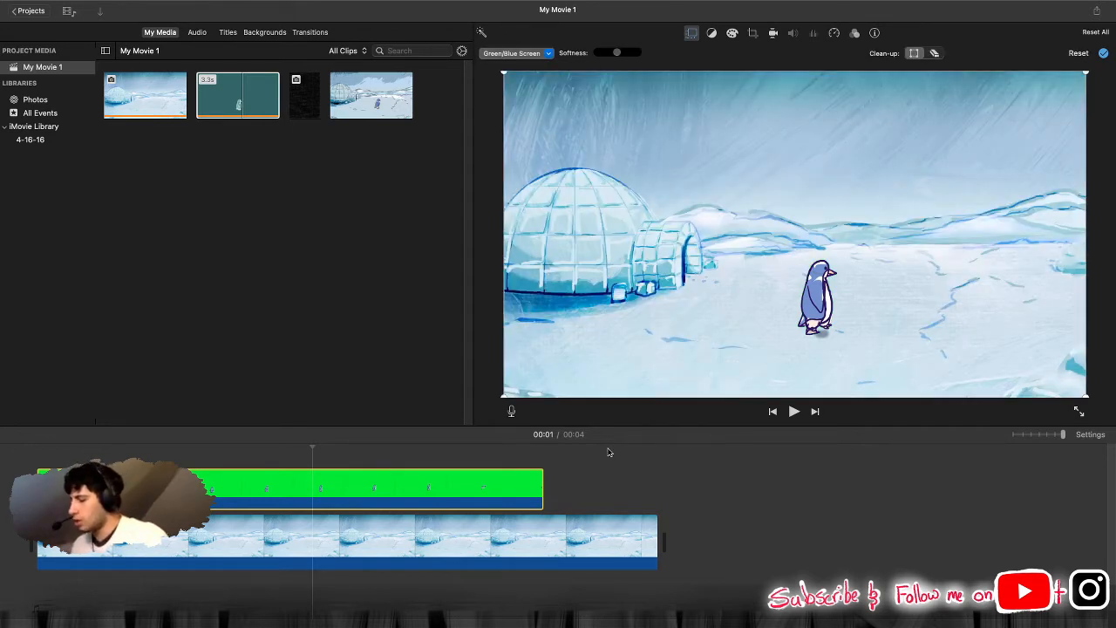
Step: Play the movie from the beginning to check the penguin walking over the igloo background
{"action": "left_click", "coordinate": [773, 411]}
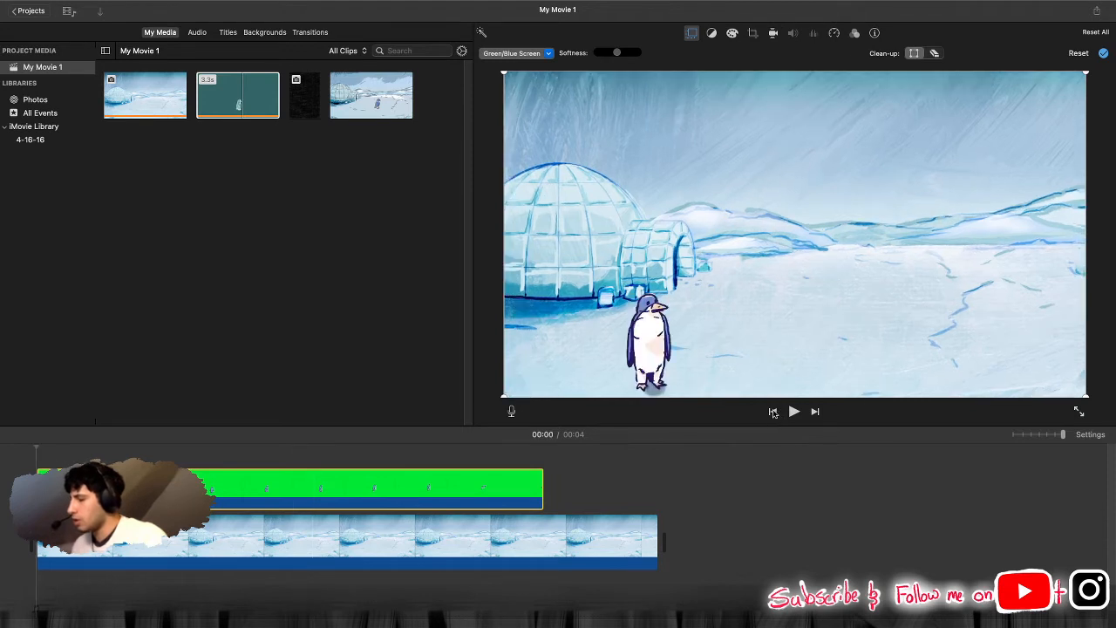
{"action": "left_click", "coordinate": [794, 412]}
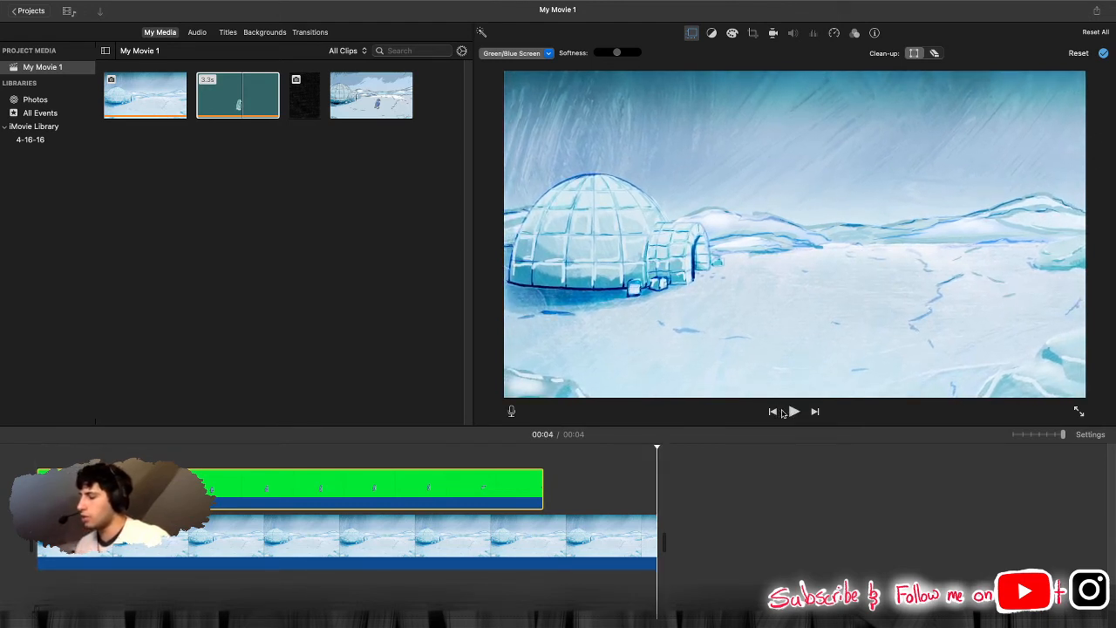
{"action": "left_click", "coordinate": [794, 411]}
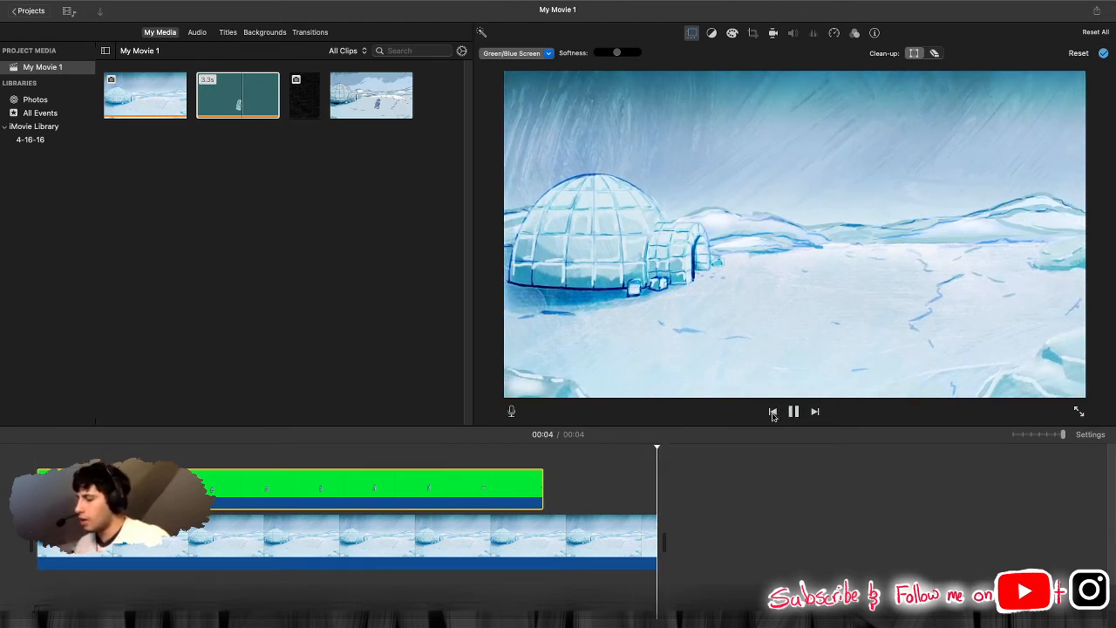
Step: Swap the start and end frames of the igloo background's Ken Burns effect
{"action": "left_click", "coordinate": [446, 555]}
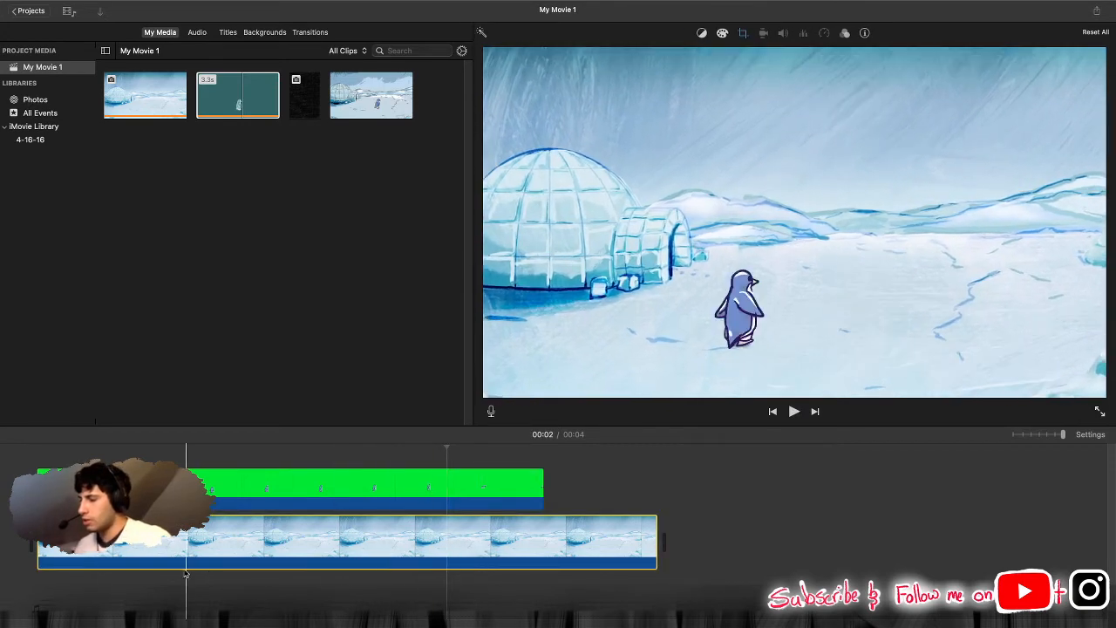
{"action": "left_click", "coordinate": [743, 35]}
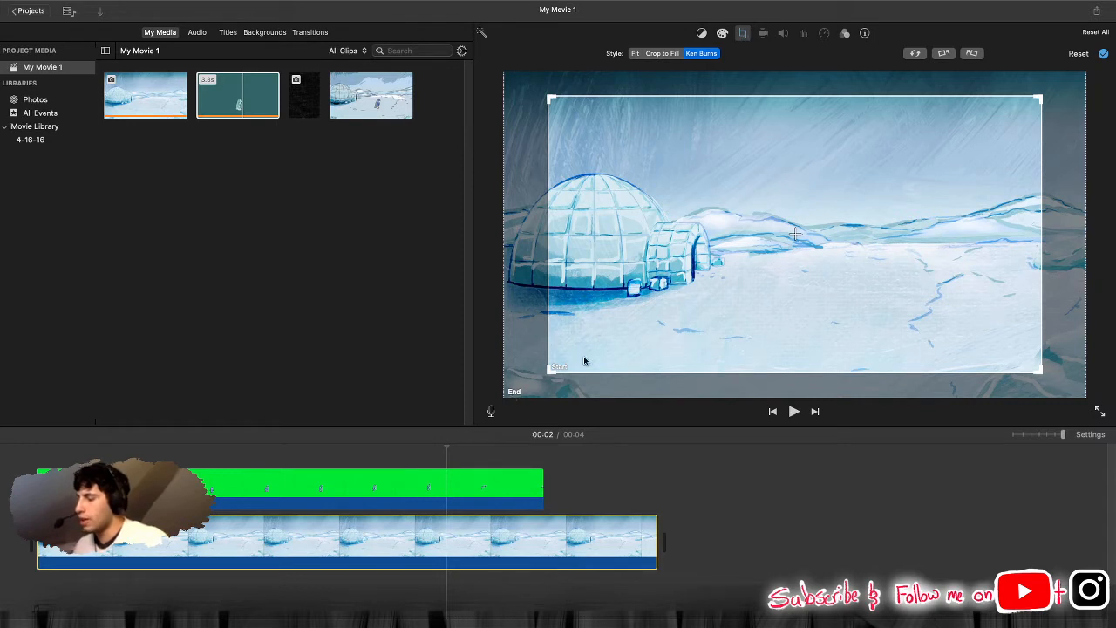
{"action": "left_click", "coordinate": [918, 54]}
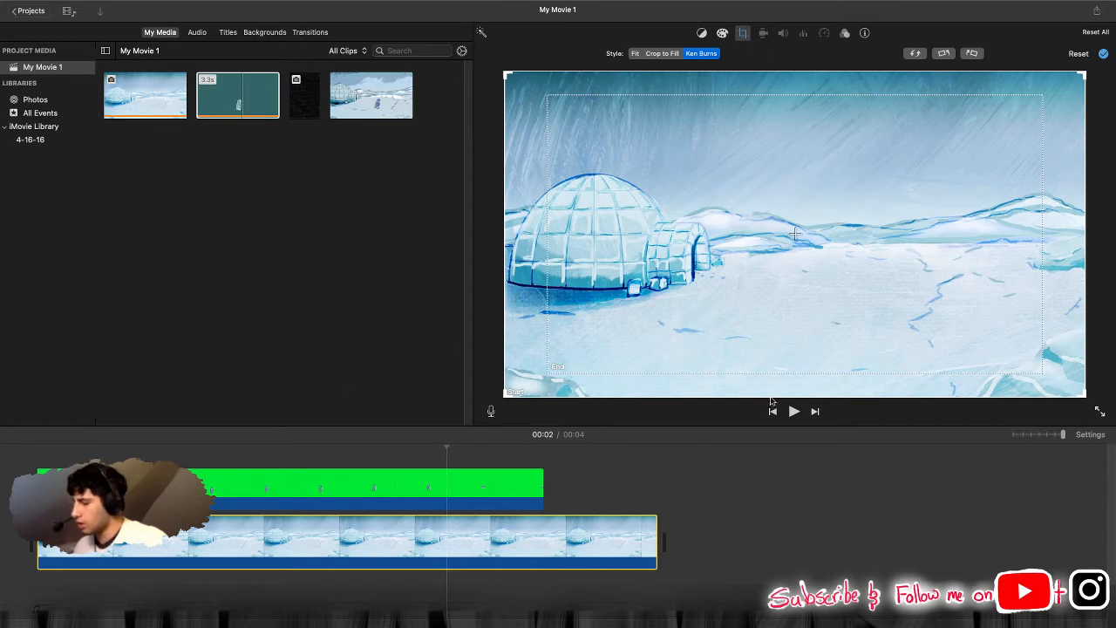
Step: Play the movie from the beginning to review the background's Ken Burns motion and close the cropping controls
{"action": "left_click", "coordinate": [773, 412]}
{"action": "left_click", "coordinate": [794, 412]}
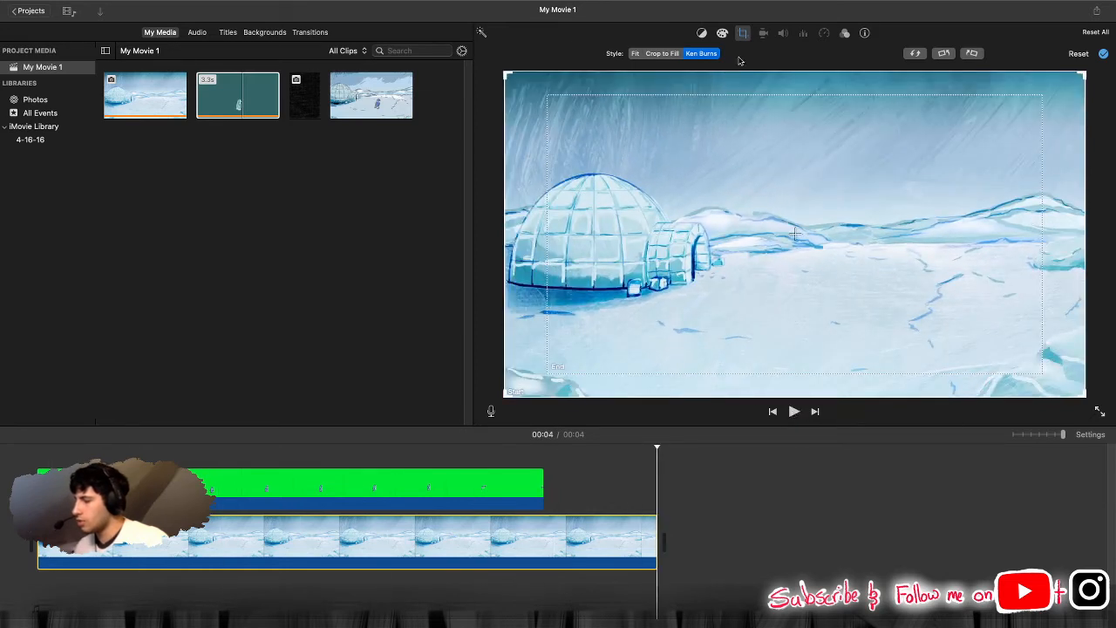
{"action": "left_click", "coordinate": [744, 35]}
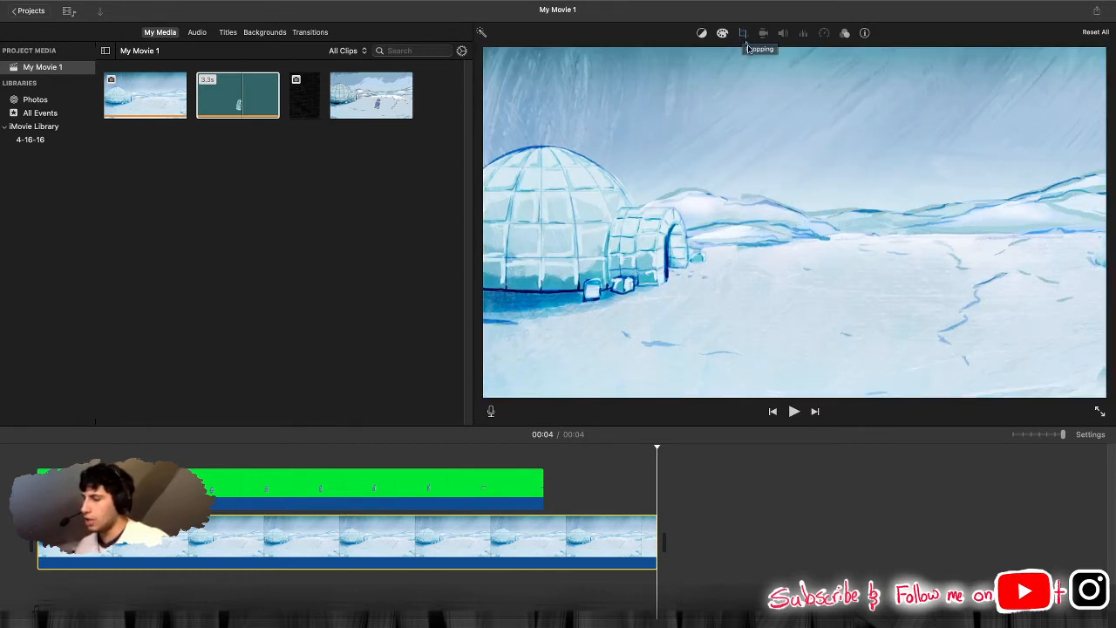
Step: Swap the igloo background's Ken Burns start and end frames and shift the smaller start frame slightly up and to the right
{"action": "left_click", "coordinate": [744, 35]}
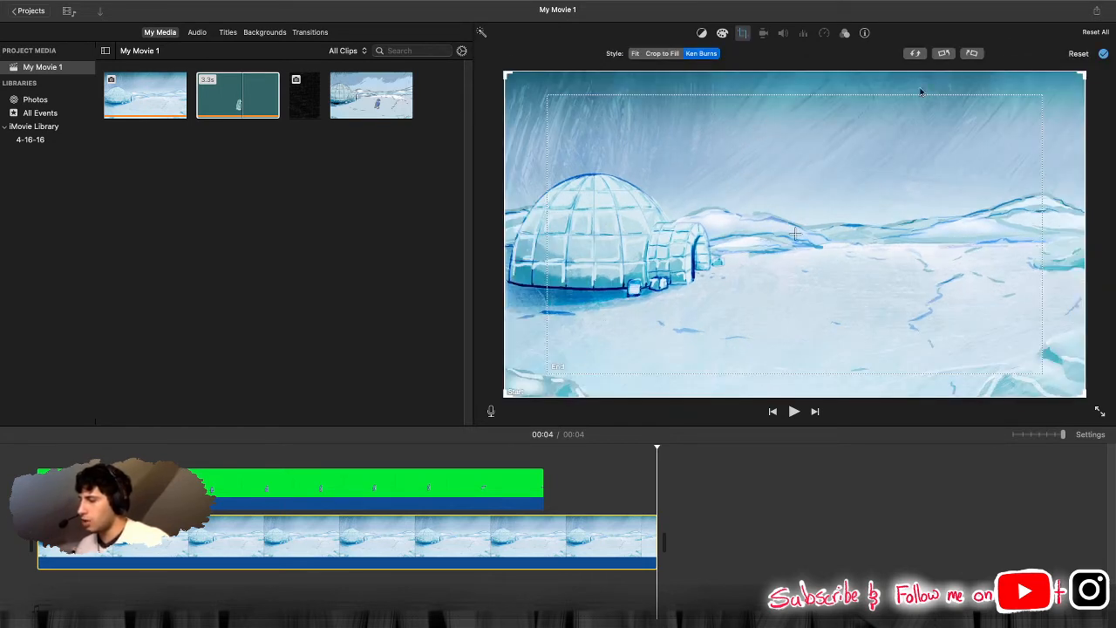
{"action": "left_click", "coordinate": [920, 59]}
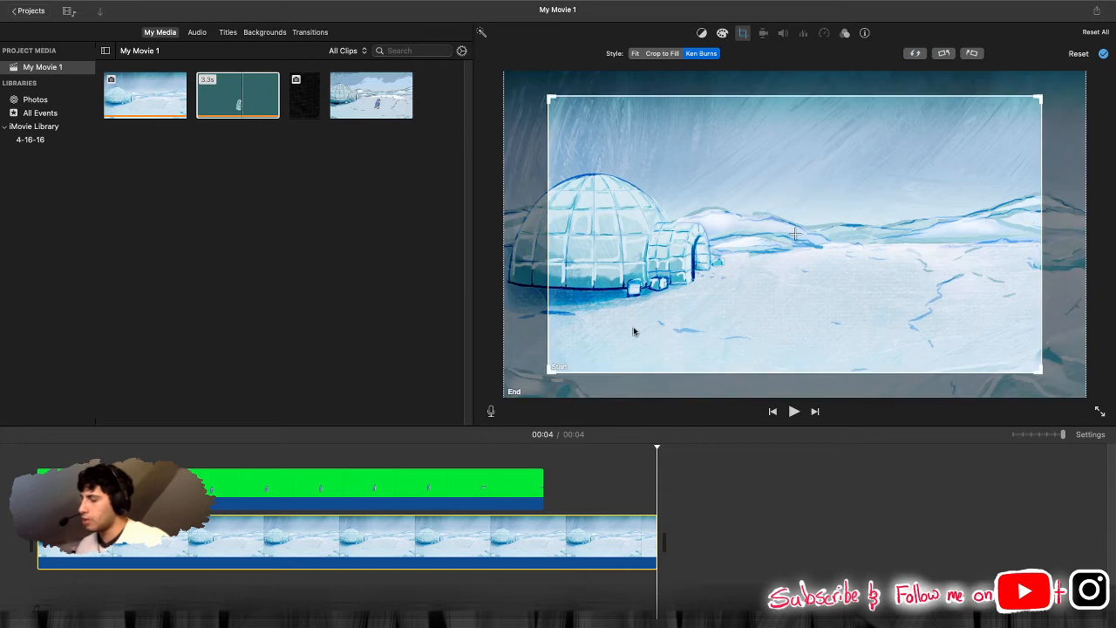
{"action": "left_click_drag", "start_coordinate": [635, 331], "coordinate": [678, 314]}
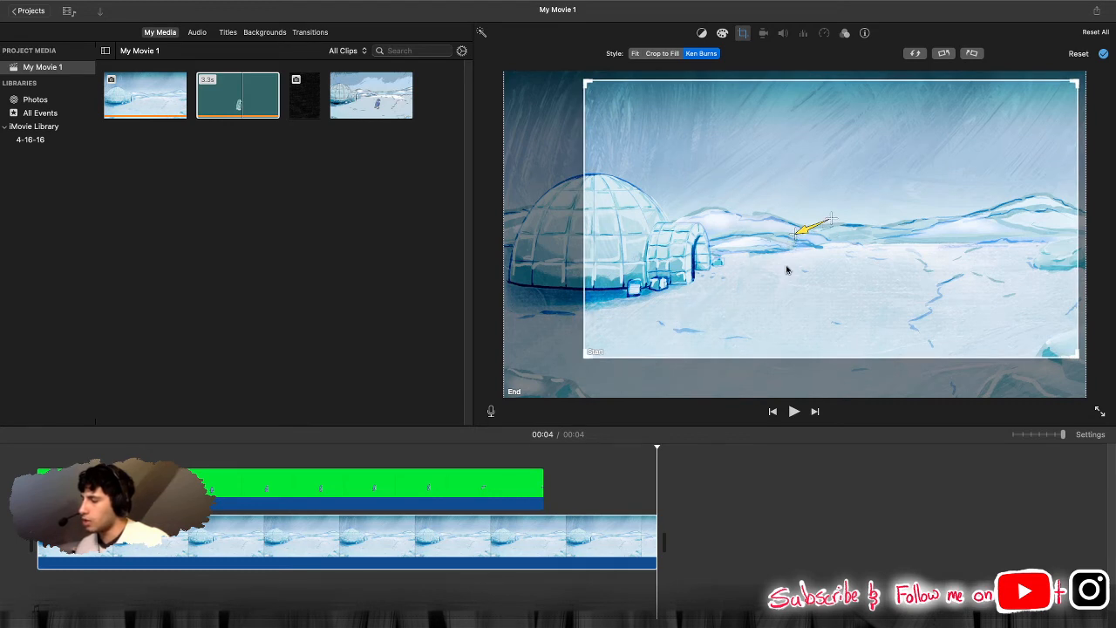
{"action": "left_click_drag", "start_coordinate": [790, 270], "coordinate": [759, 281]}
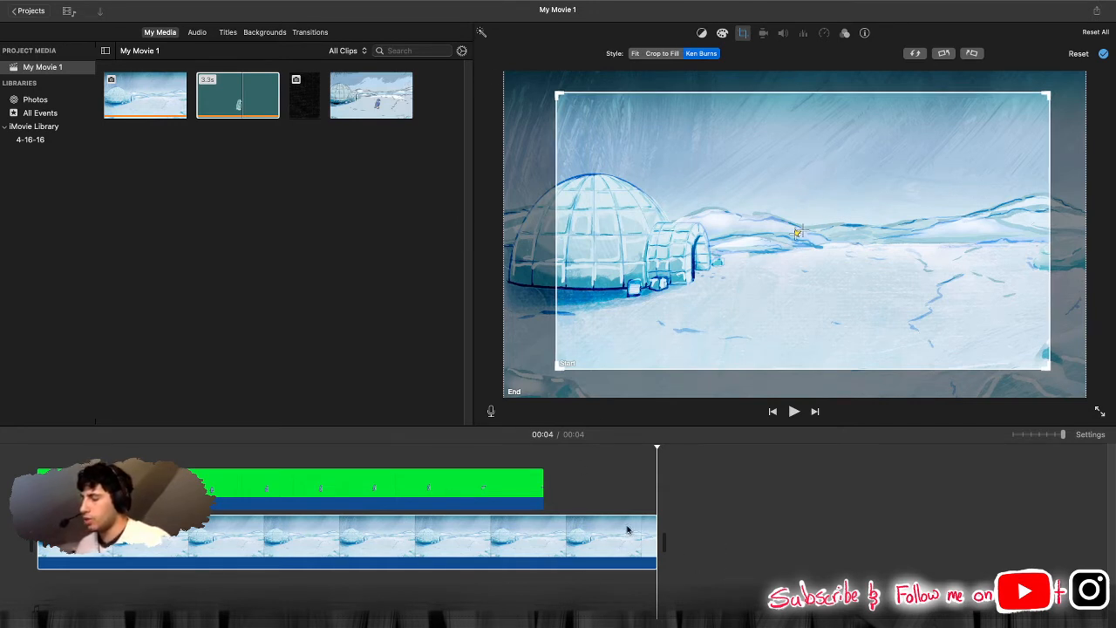
Step: Delete both the green-screen penguin overlay and the igloo background from the timeline
{"action": "left_click_drag", "start_coordinate": [700, 600], "coordinate": [319, 476]}
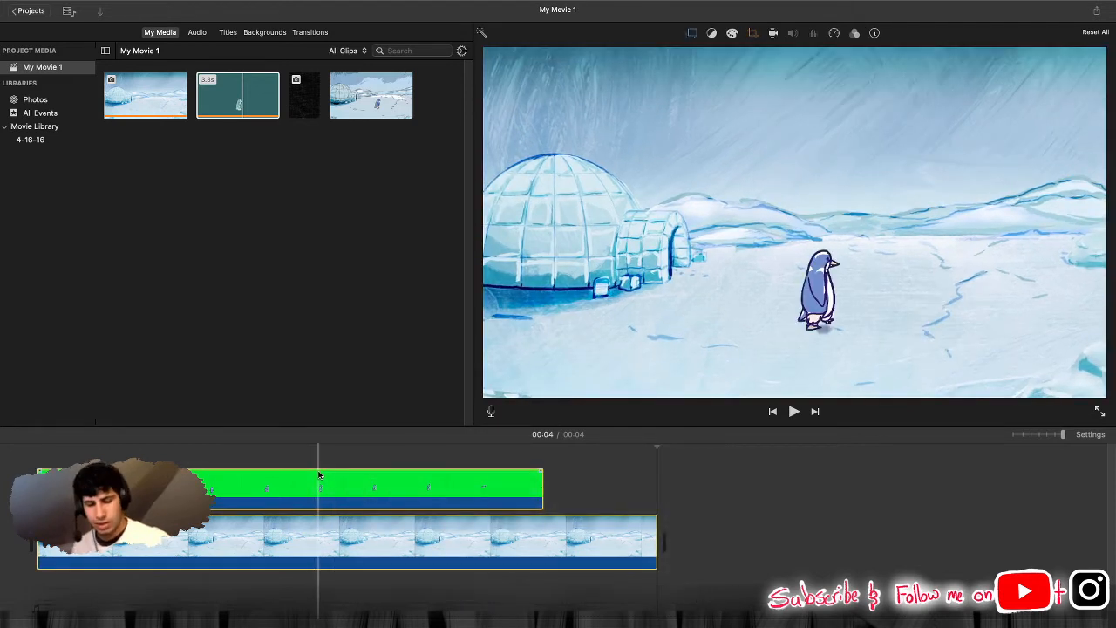
{"action": "key", "text": "Delete"}
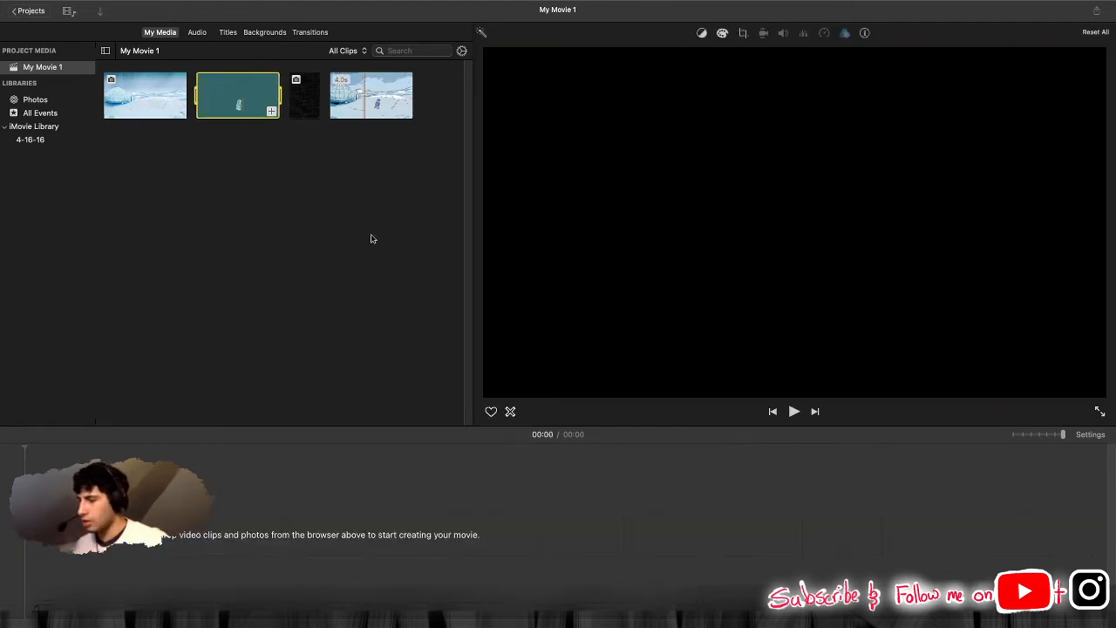
{"action": "left_click_drag", "start_coordinate": [372, 96], "coordinate": [87, 563]}
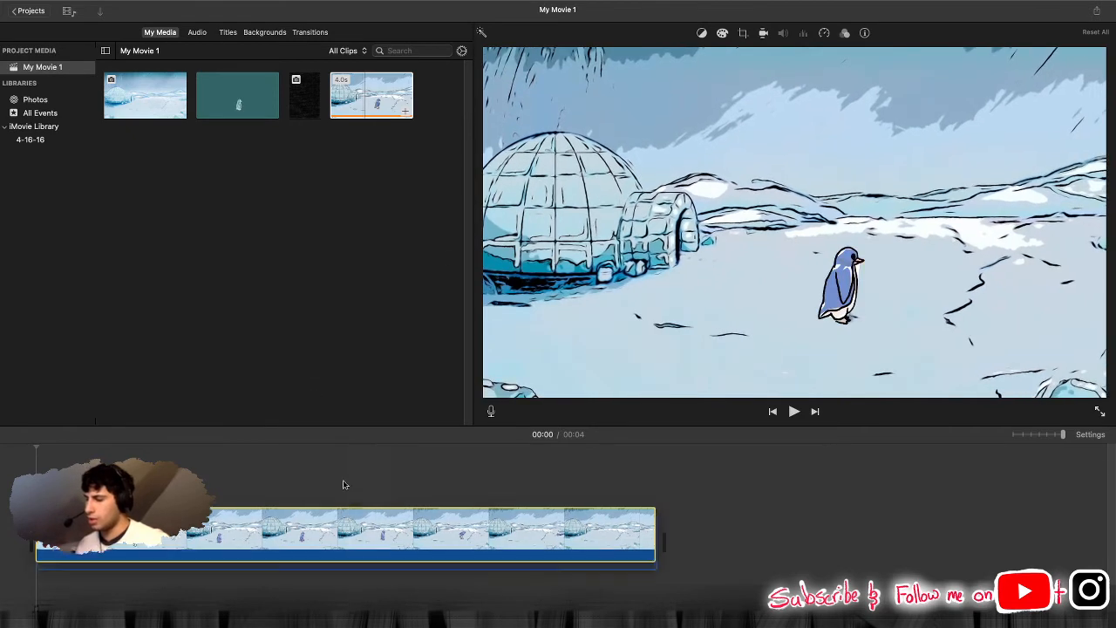
{"action": "mouse_move", "coordinate": [353, 534]}
{"action": "left_mouse_down"}
{"action": "mouse_move", "coordinate": [328, 466]}
{"action": "mouse_move", "coordinate": [356, 520]}
{"action": "left_mouse_up"}
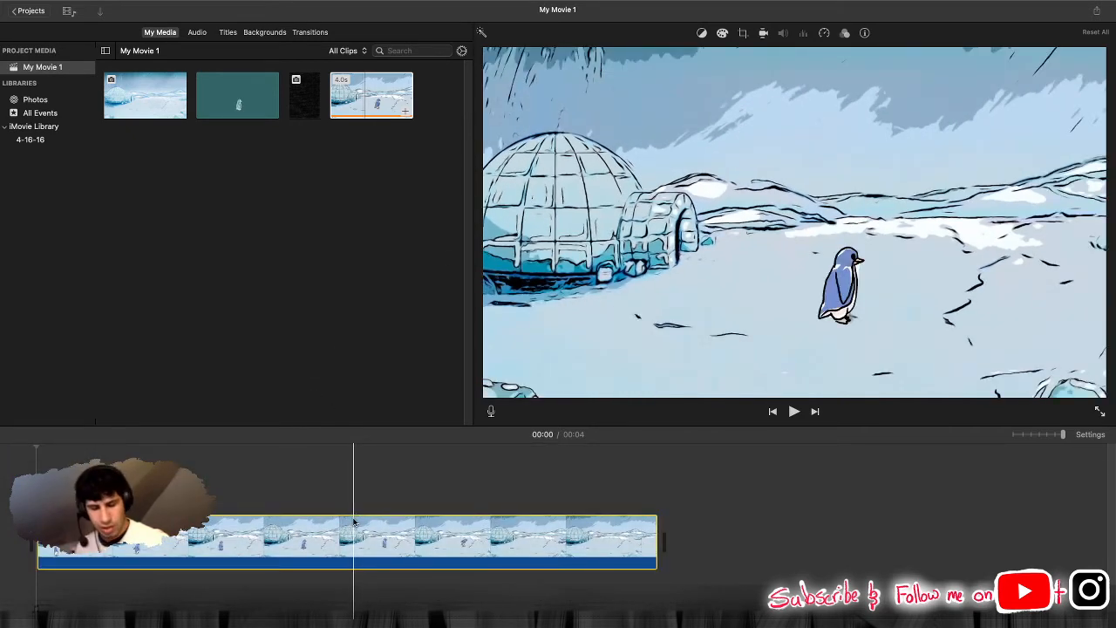
{"action": "key", "text": "Delete"}
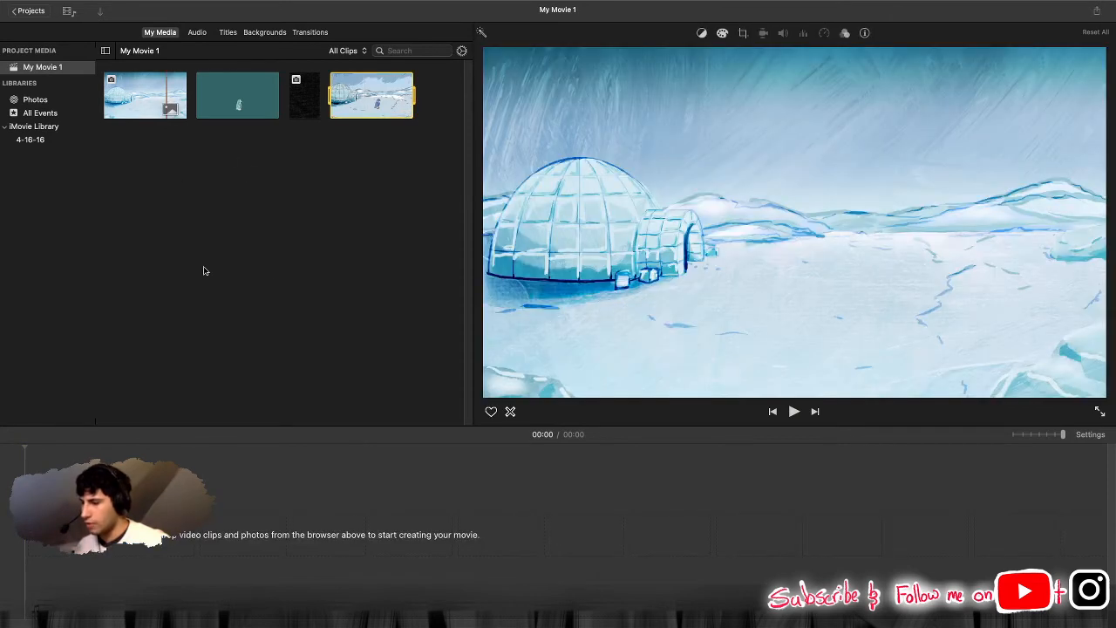
Step: Add the igloo background image to the empty timeline and apply the Comic Basic clip filter to it
{"action": "left_click_drag", "start_coordinate": [145, 96], "coordinate": [199, 581]}
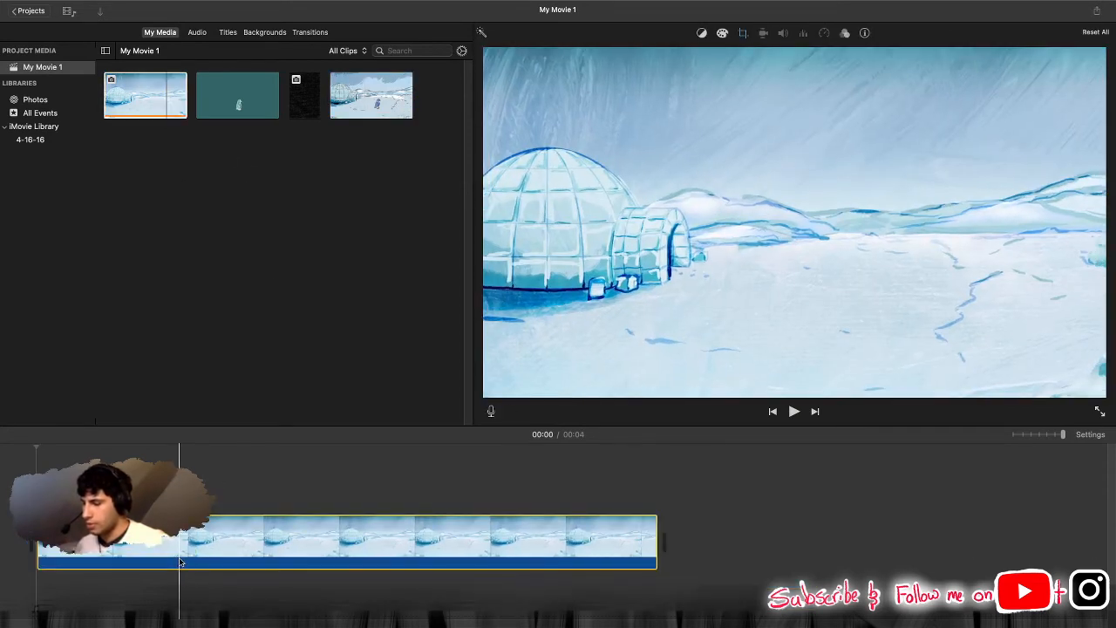
{"action": "left_click", "coordinate": [702, 32]}
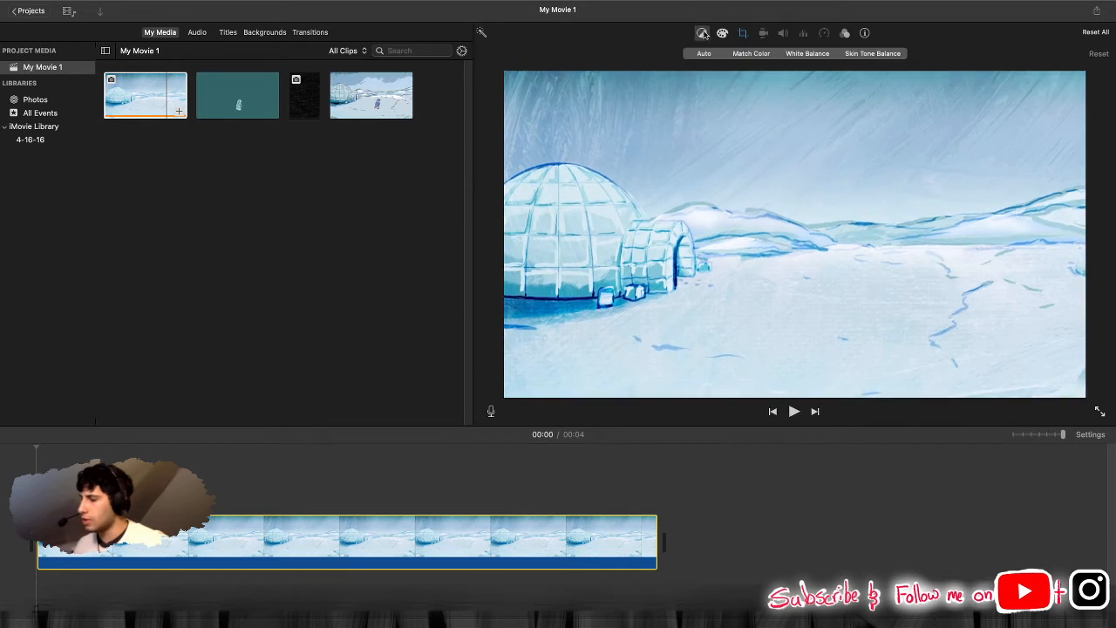
{"action": "left_click", "coordinate": [846, 33]}
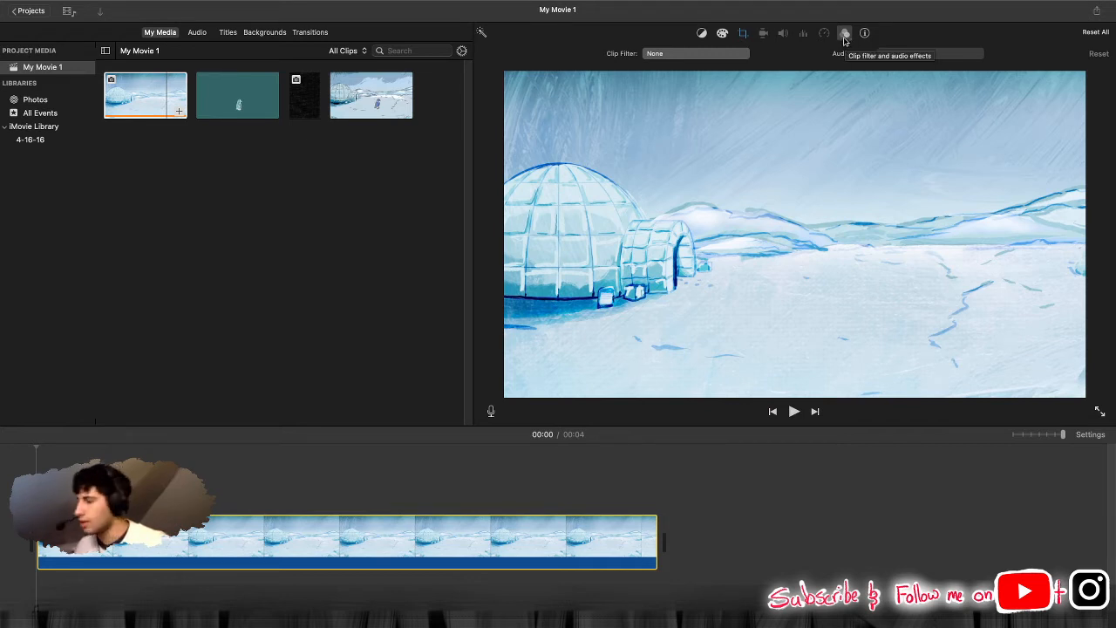
{"action": "left_click", "coordinate": [735, 55]}
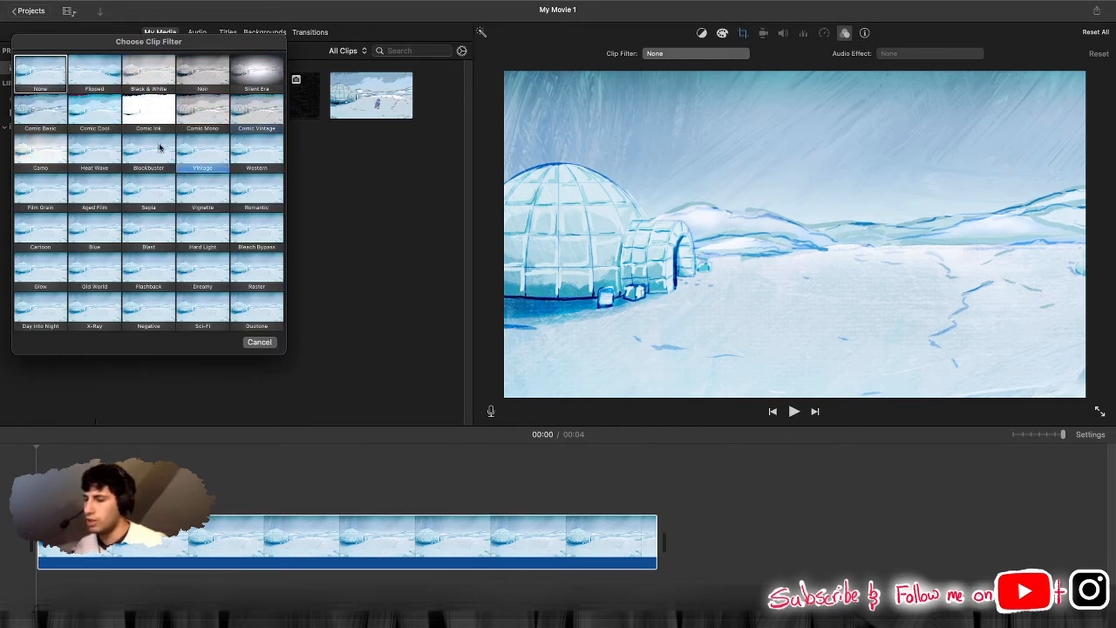
{"action": "left_click", "coordinate": [58, 120]}
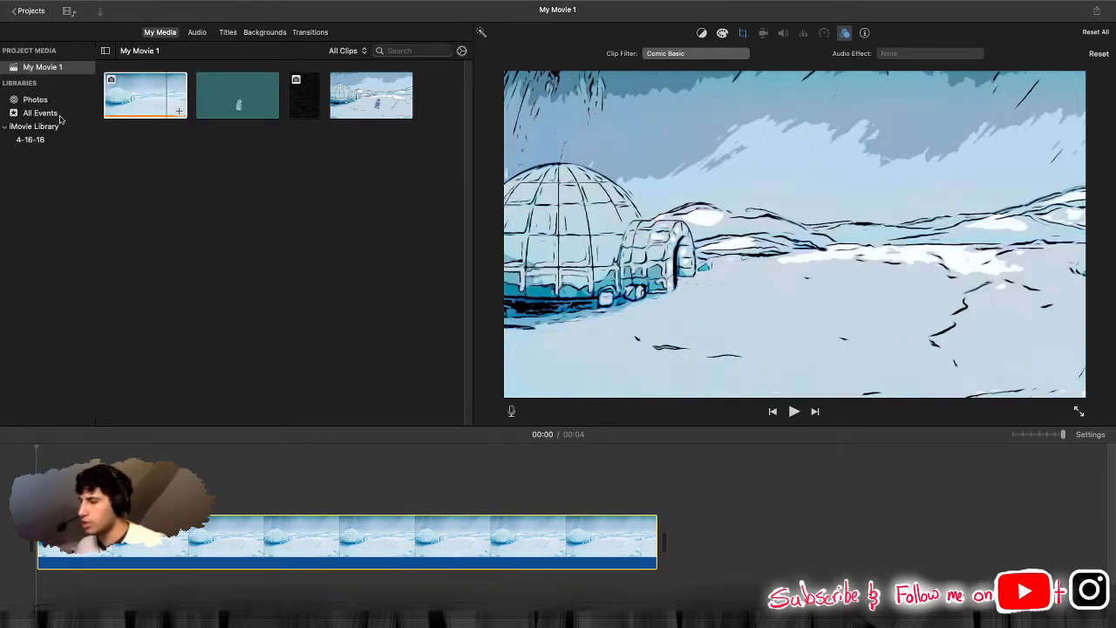
Step: Try the Vintage, Western, Flashback and Sci-Fi clip filters in turn on the igloo background
{"action": "left_click", "coordinate": [698, 55]}
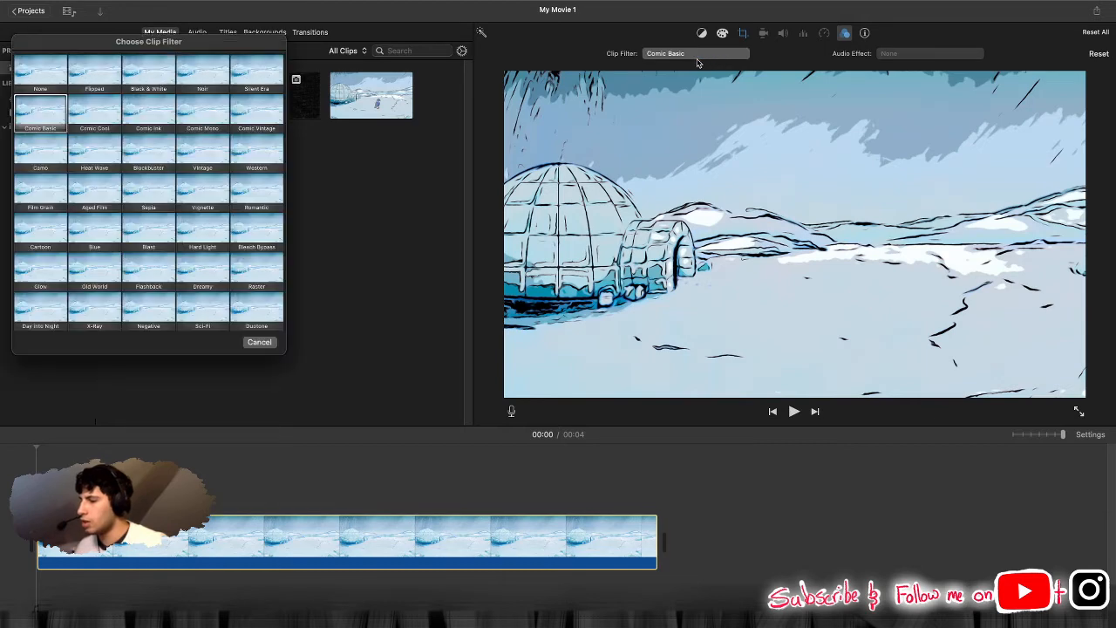
{"action": "left_click", "coordinate": [192, 153]}
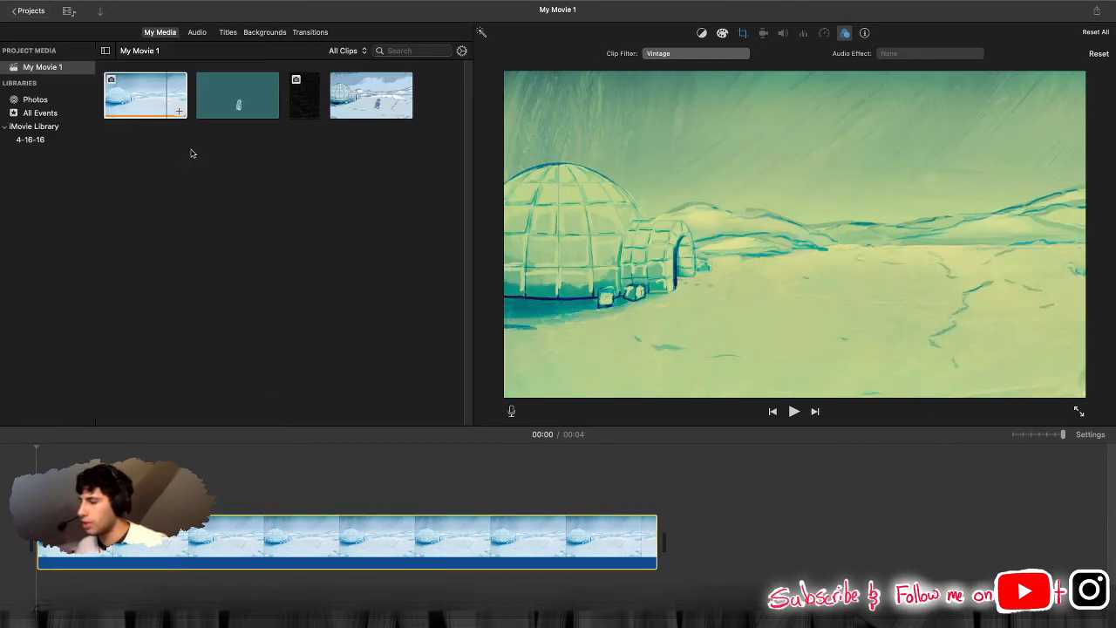
{"action": "left_click", "coordinate": [668, 57]}
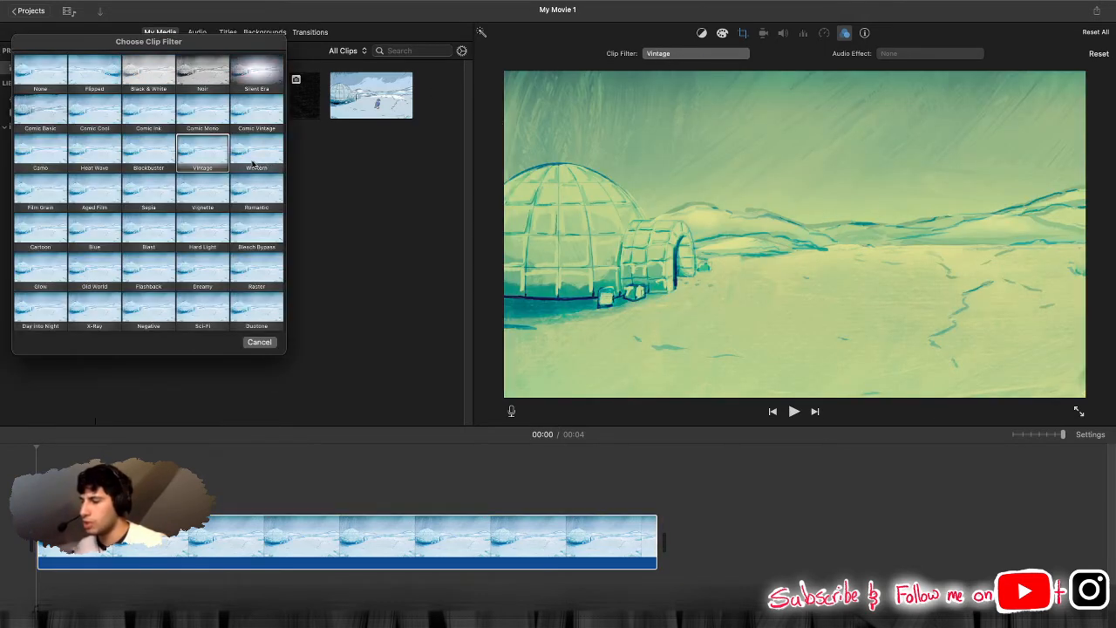
{"action": "left_click", "coordinate": [253, 164]}
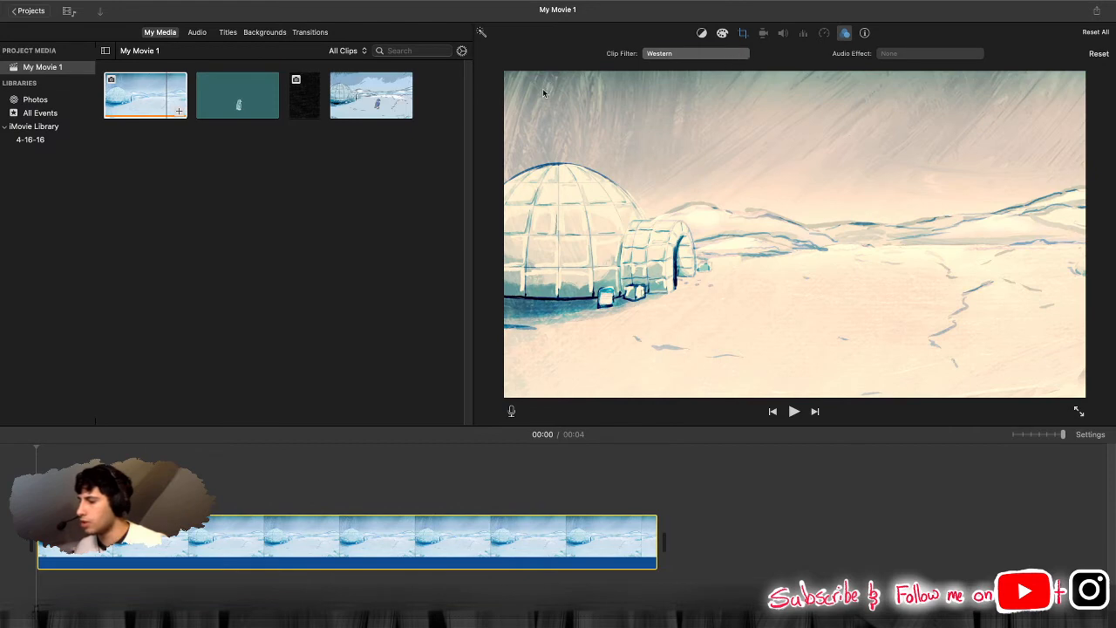
{"action": "left_click", "coordinate": [668, 54]}
{"action": "left_click", "coordinate": [169, 272]}
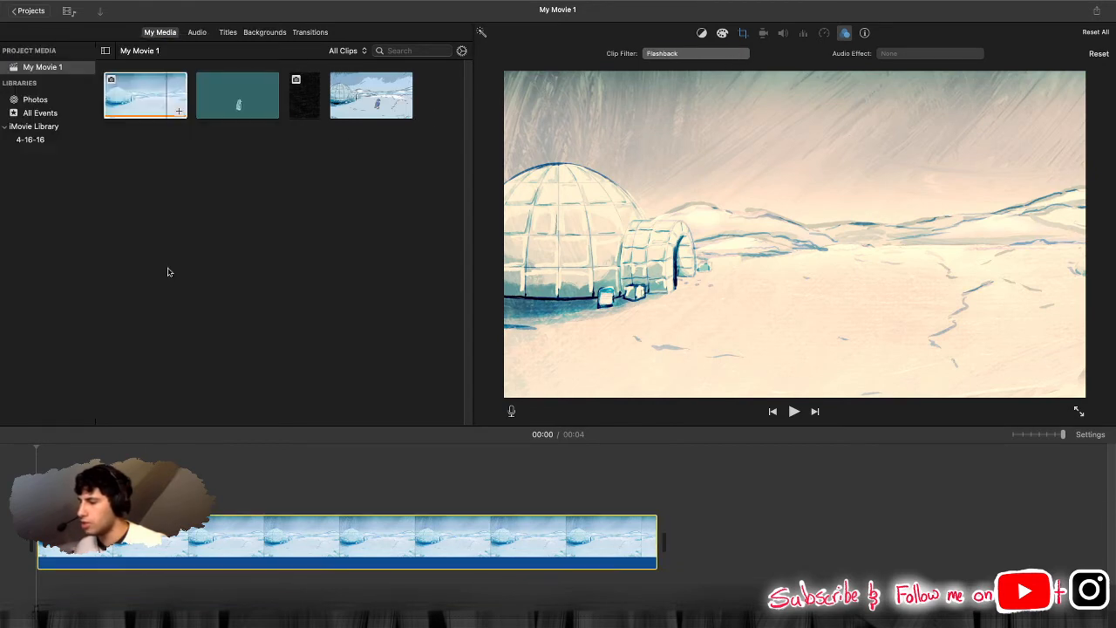
{"action": "left_click", "coordinate": [693, 54]}
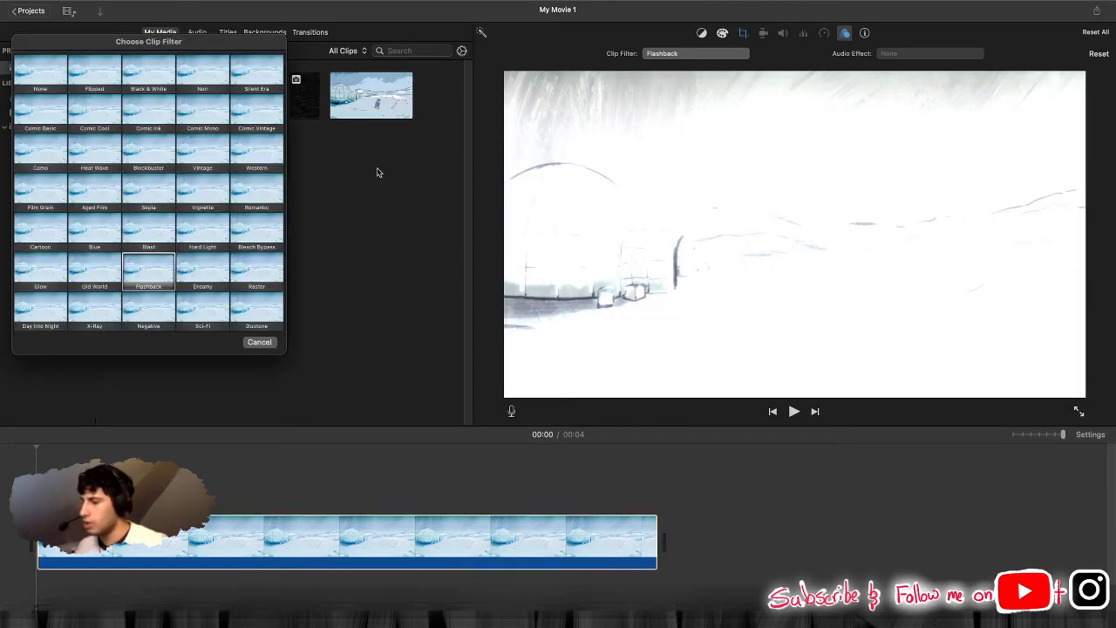
{"action": "left_click", "coordinate": [198, 315]}
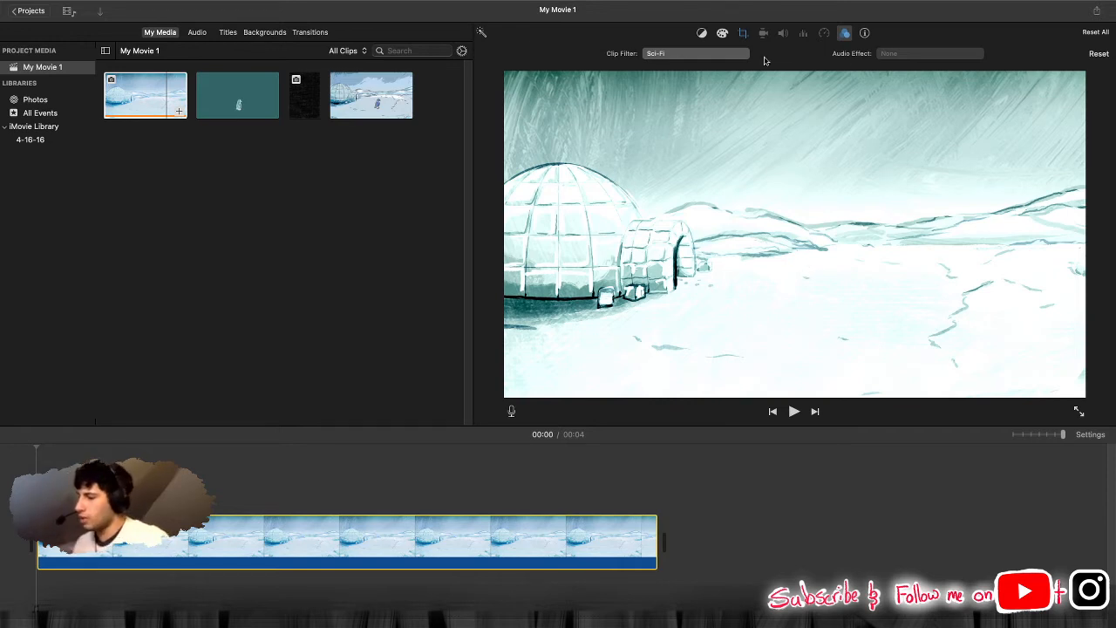
Step: Set the igloo background's clip filter back to Comic Basic and toggle automatic enhancement, leaving it off
{"action": "left_click", "coordinate": [483, 33]}
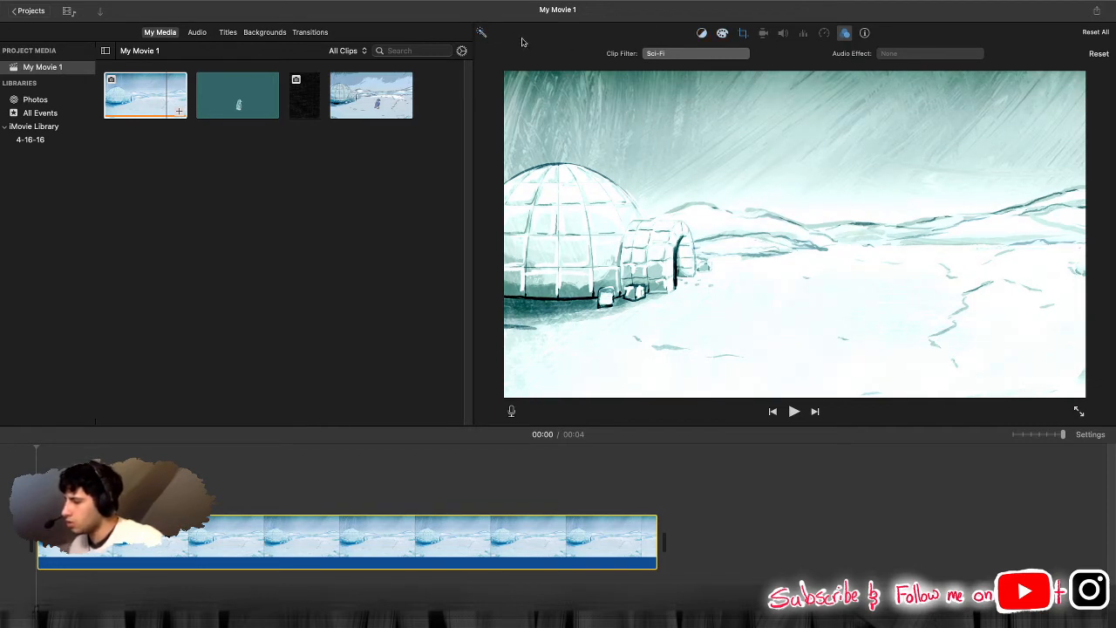
{"action": "left_click", "coordinate": [687, 54]}
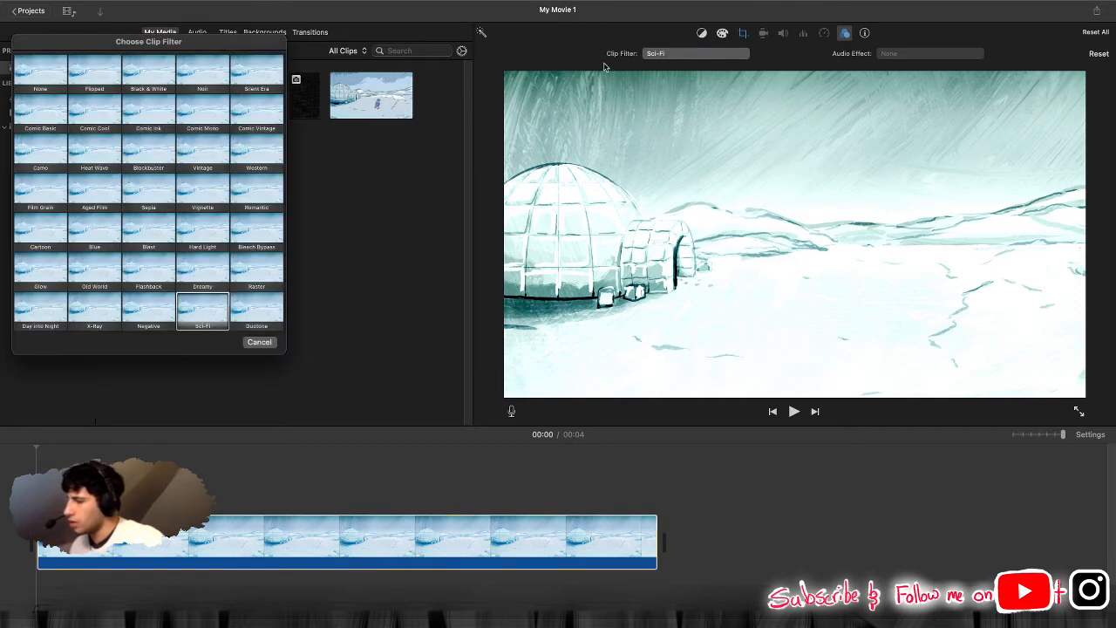
{"action": "left_click", "coordinate": [41, 111]}
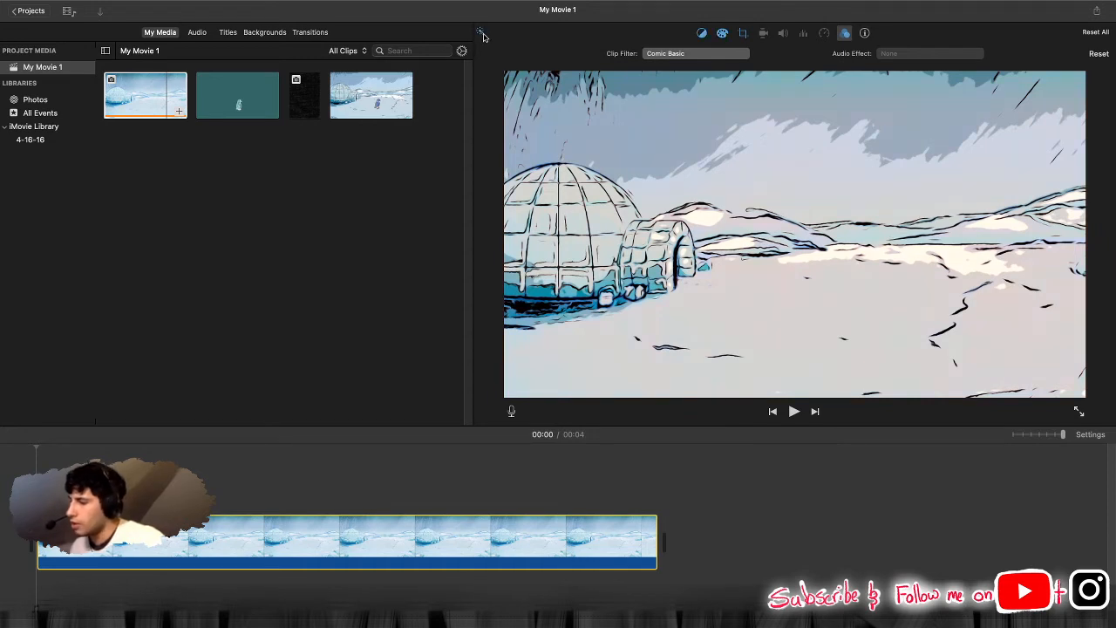
{"action": "left_click", "coordinate": [482, 34]}
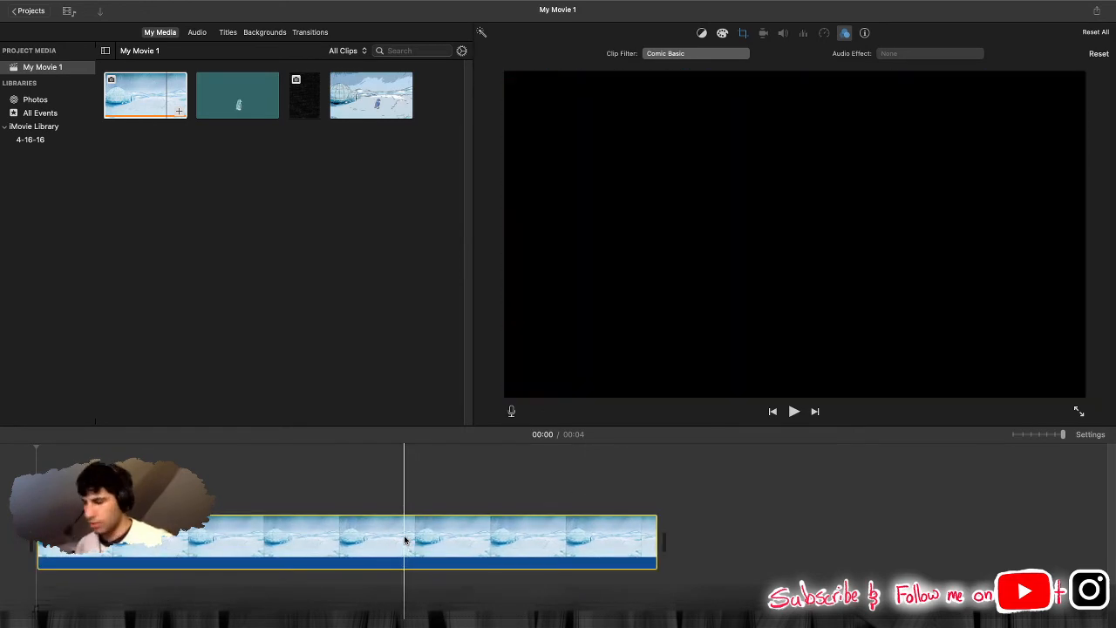
Step: Replace the igloo background in the timeline with the comic-style penguin and igloo clip and play it through
{"action": "key", "text": "Delete"}
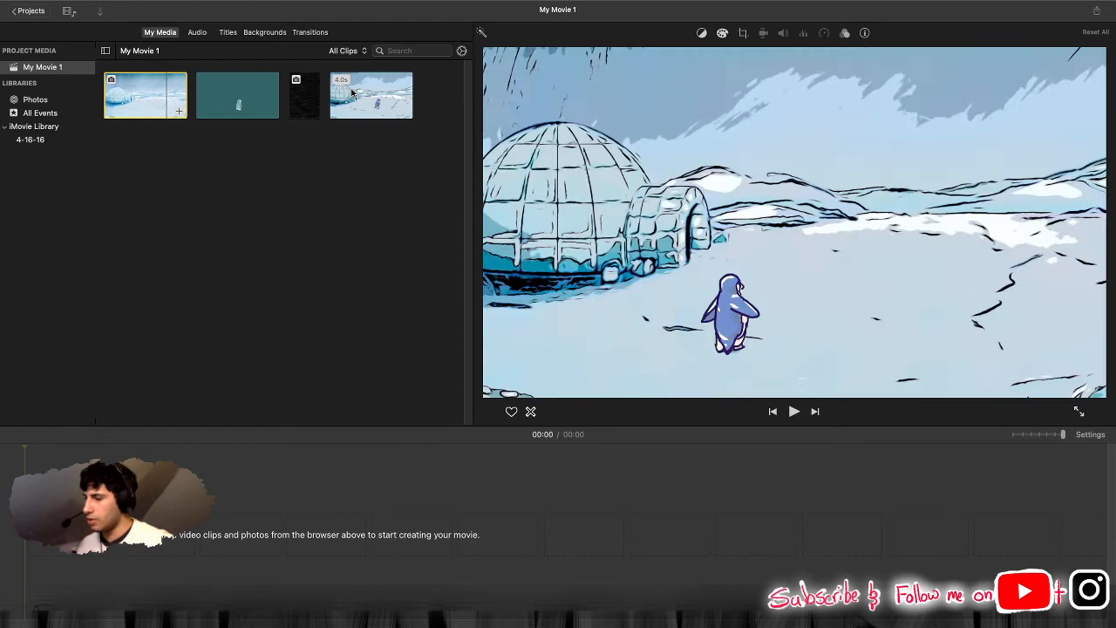
{"action": "left_click_drag", "start_coordinate": [352, 93], "coordinate": [117, 557]}
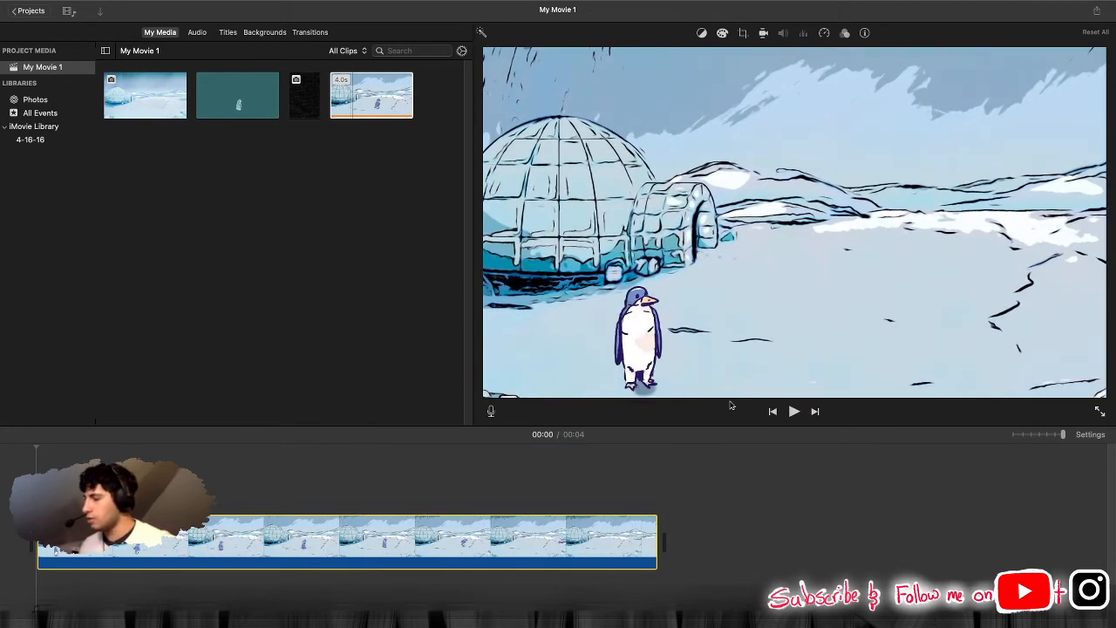
{"action": "left_click", "coordinate": [794, 411]}
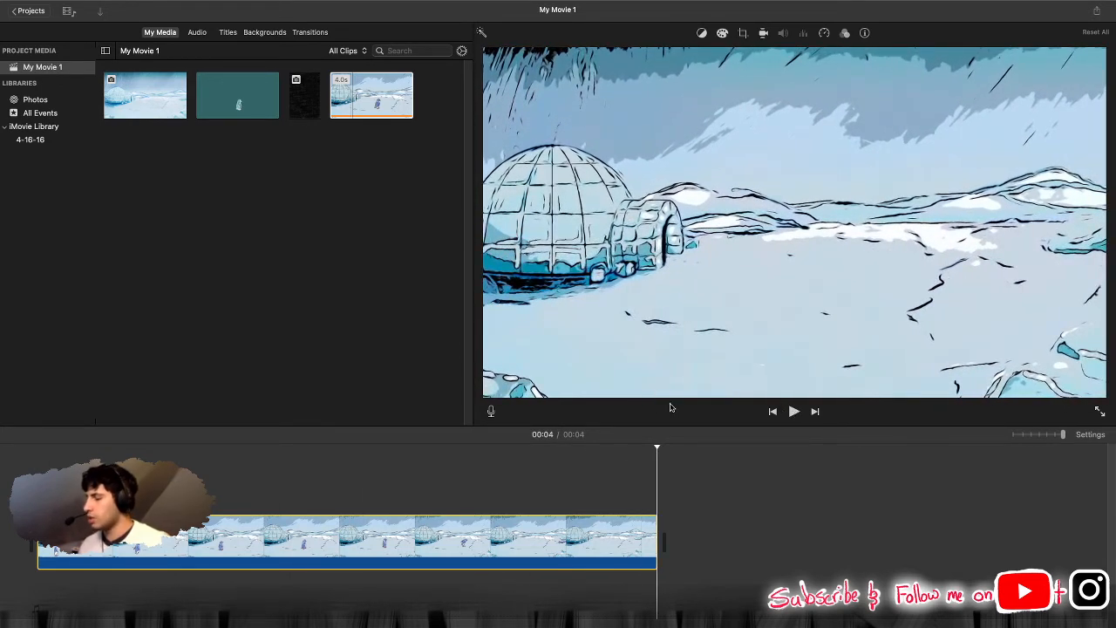
Step: Remove the X-Ray filter from the green-screen penguin clip in the media browser by choosing None
{"action": "left_click", "coordinate": [241, 103]}
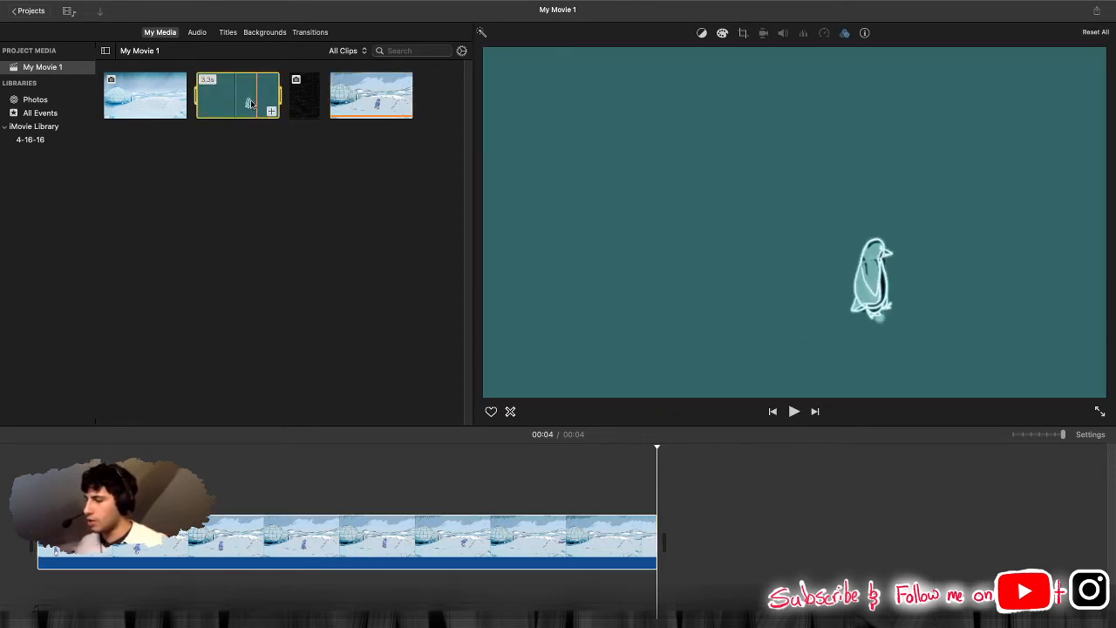
{"action": "left_click", "coordinate": [846, 35]}
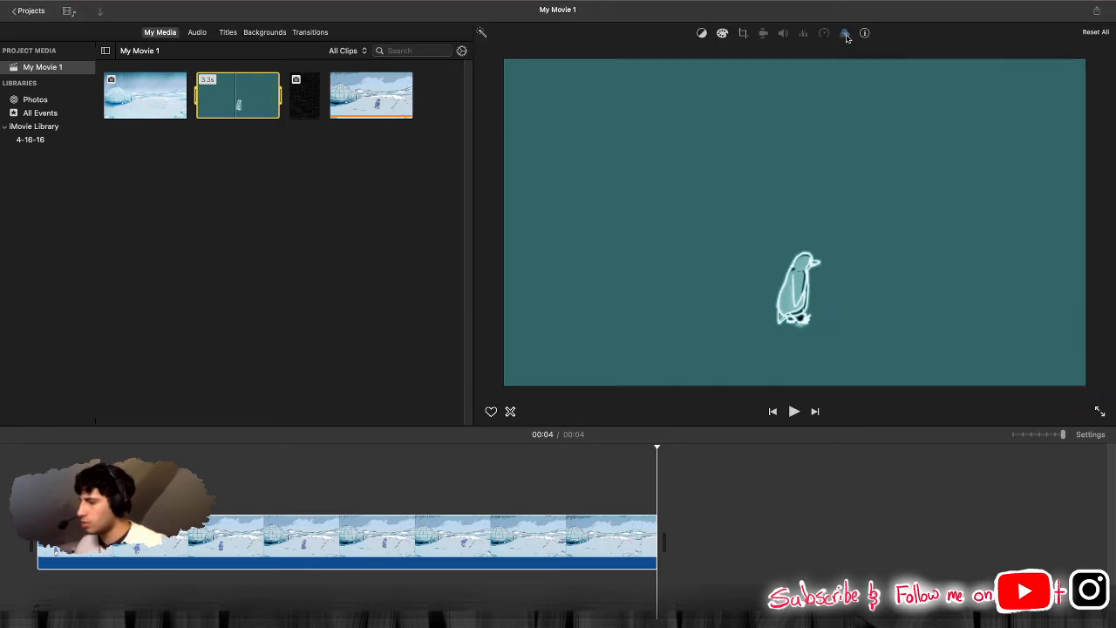
{"action": "left_click", "coordinate": [685, 53]}
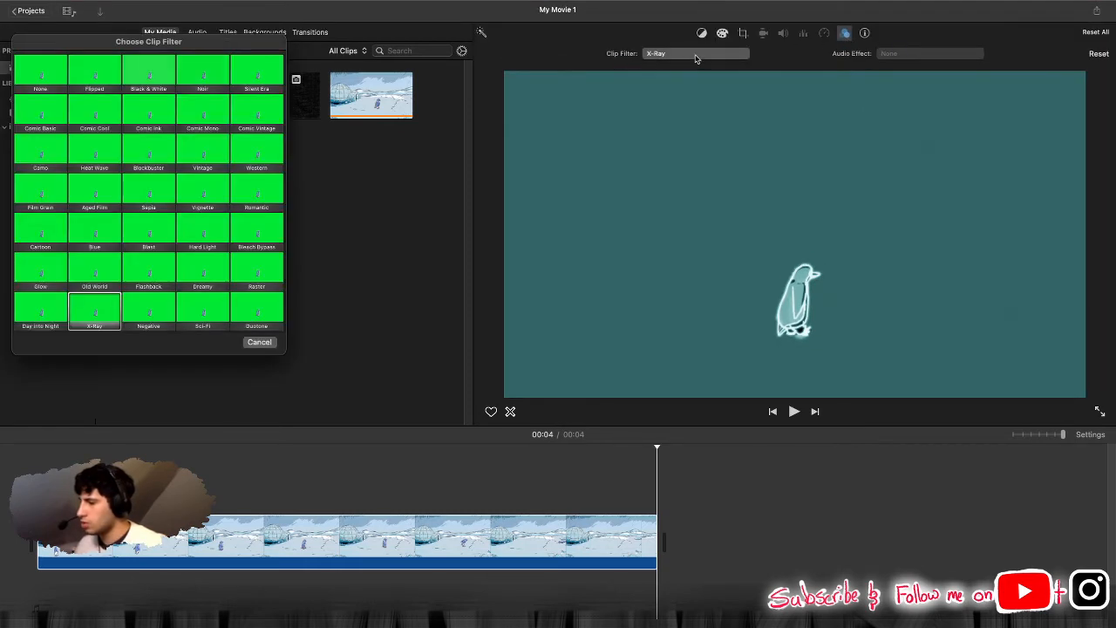
{"action": "left_click", "coordinate": [35, 65]}
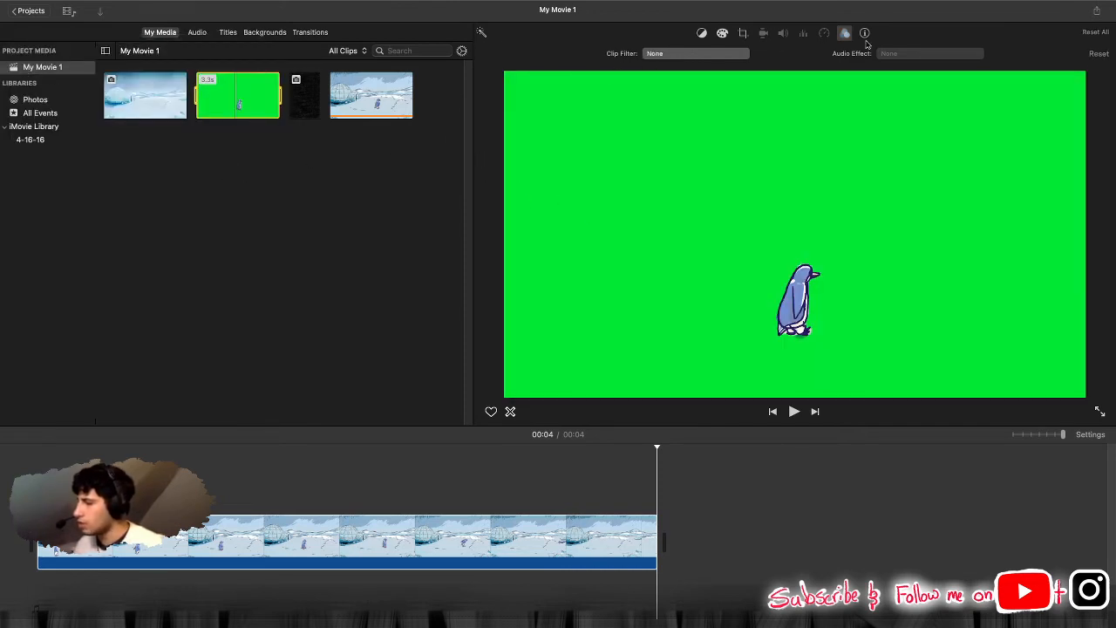
Step: Examine the color balance, color correction and cropping controls available for the green-screen penguin clip
{"action": "left_click", "coordinate": [702, 33]}
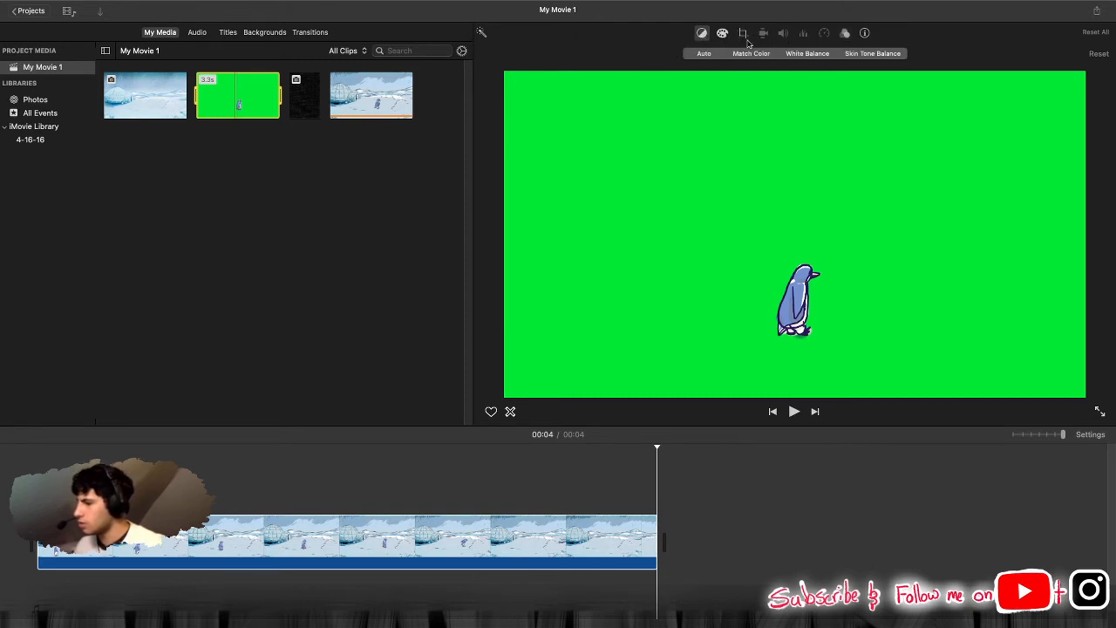
{"action": "left_click", "coordinate": [722, 34]}
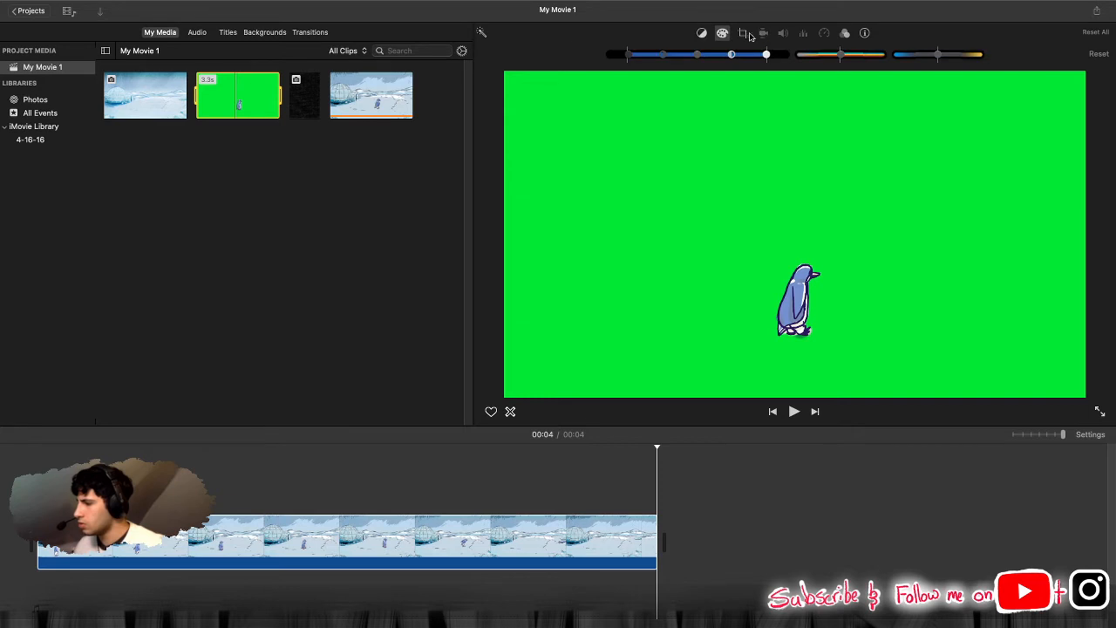
{"action": "left_click", "coordinate": [743, 33]}
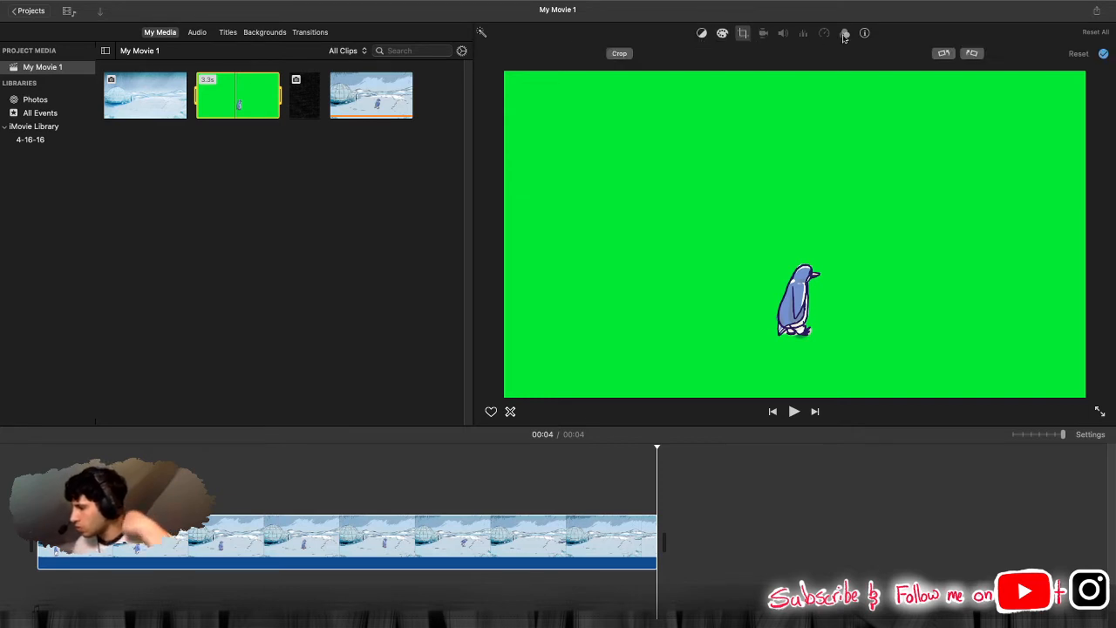
Step: Place the green-screen penguin clip above the comic-style clip in the timeline and shift its color temperature fully to cool
{"action": "left_click", "coordinate": [844, 34]}
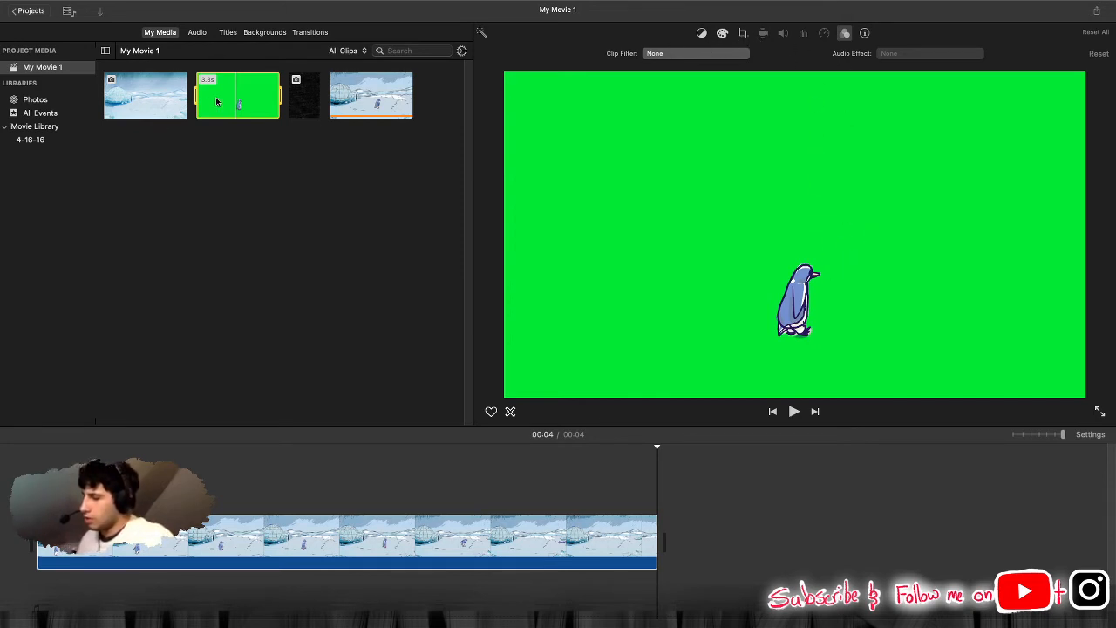
{"action": "left_click_drag", "start_coordinate": [216, 102], "coordinate": [180, 488]}
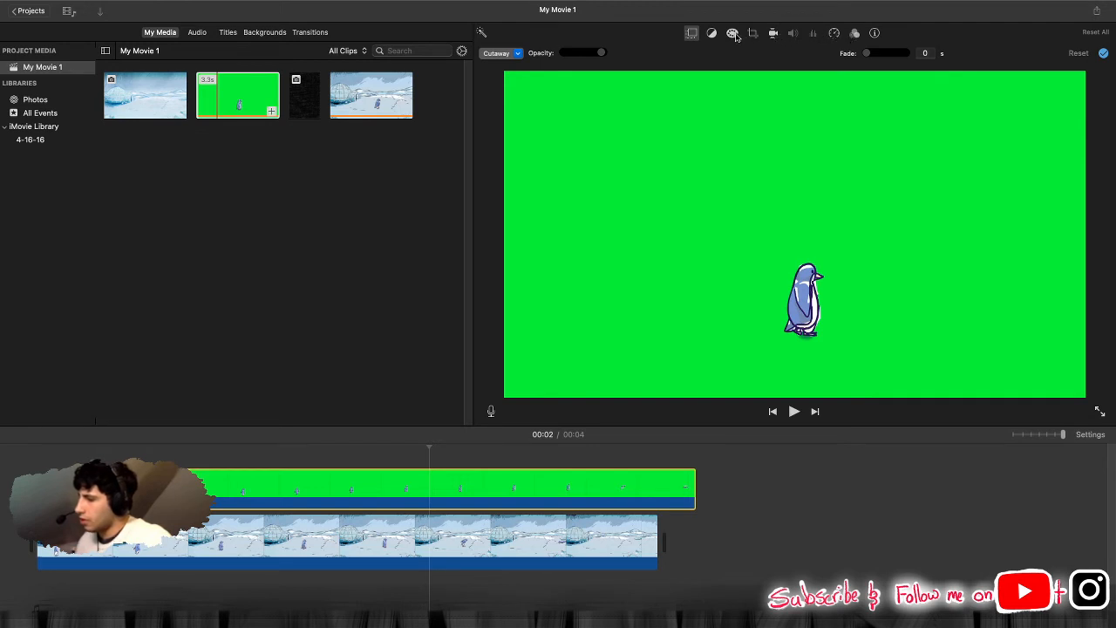
{"action": "left_click", "coordinate": [734, 34]}
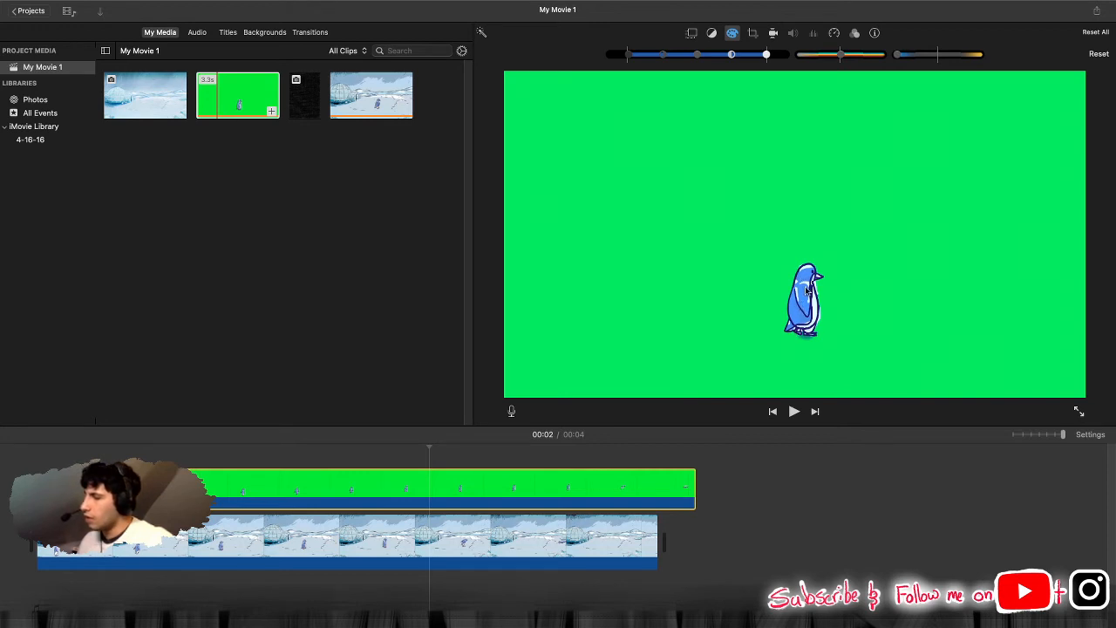
{"action": "left_click", "coordinate": [855, 33]}
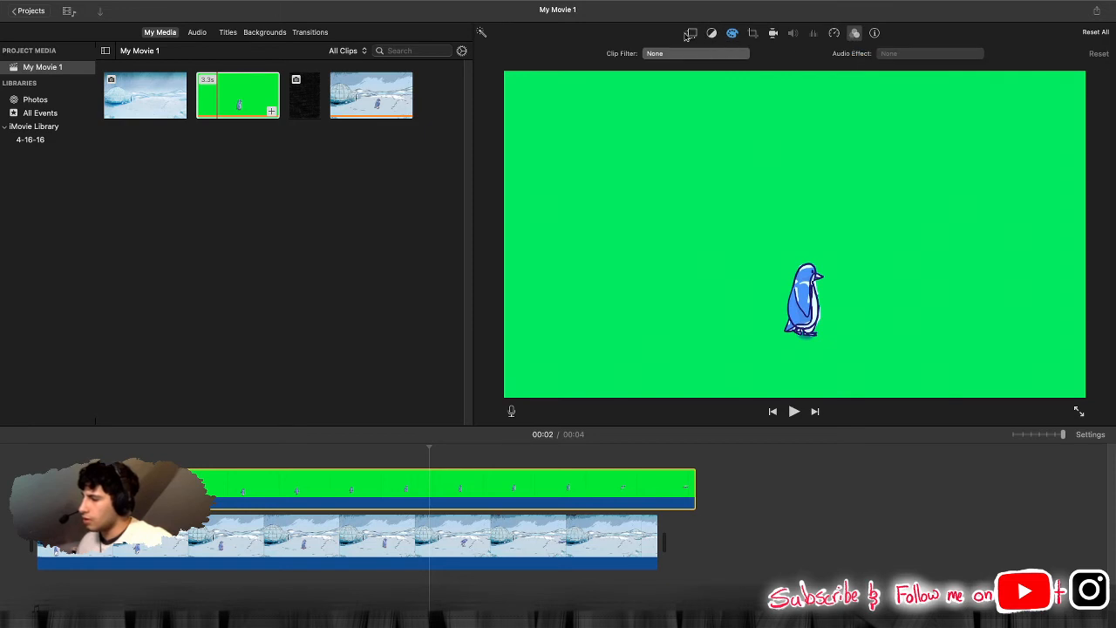
Step: Change the overlaid penguin clip's overlay mode from Cutaway to Green/Blue Screen
{"action": "left_click", "coordinate": [693, 35]}
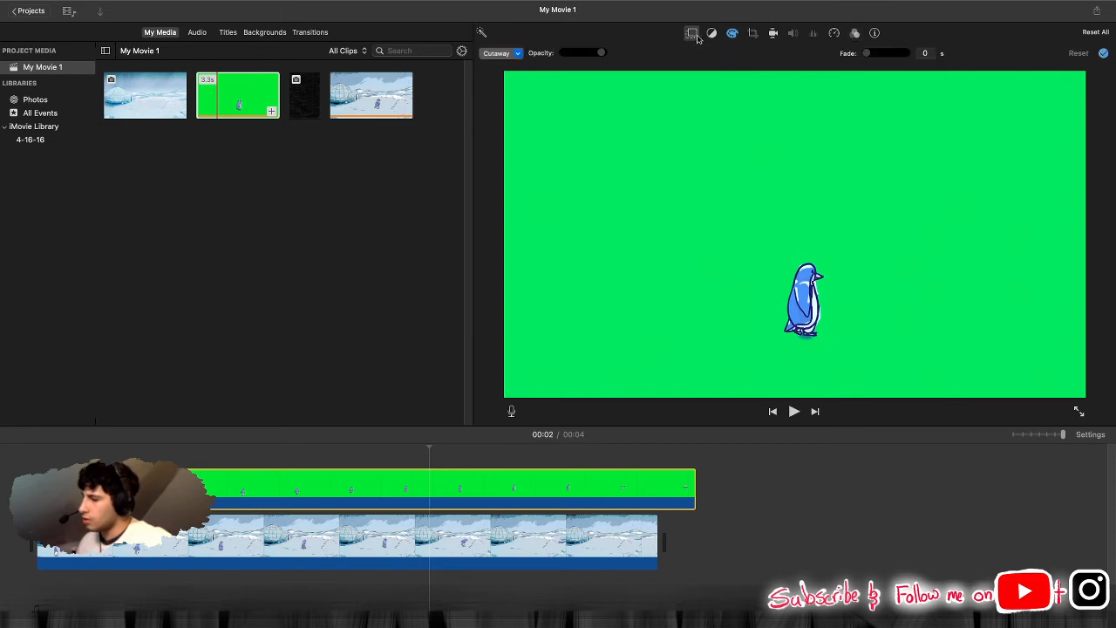
{"action": "left_click", "coordinate": [519, 54]}
{"action": "left_click", "coordinate": [516, 79]}
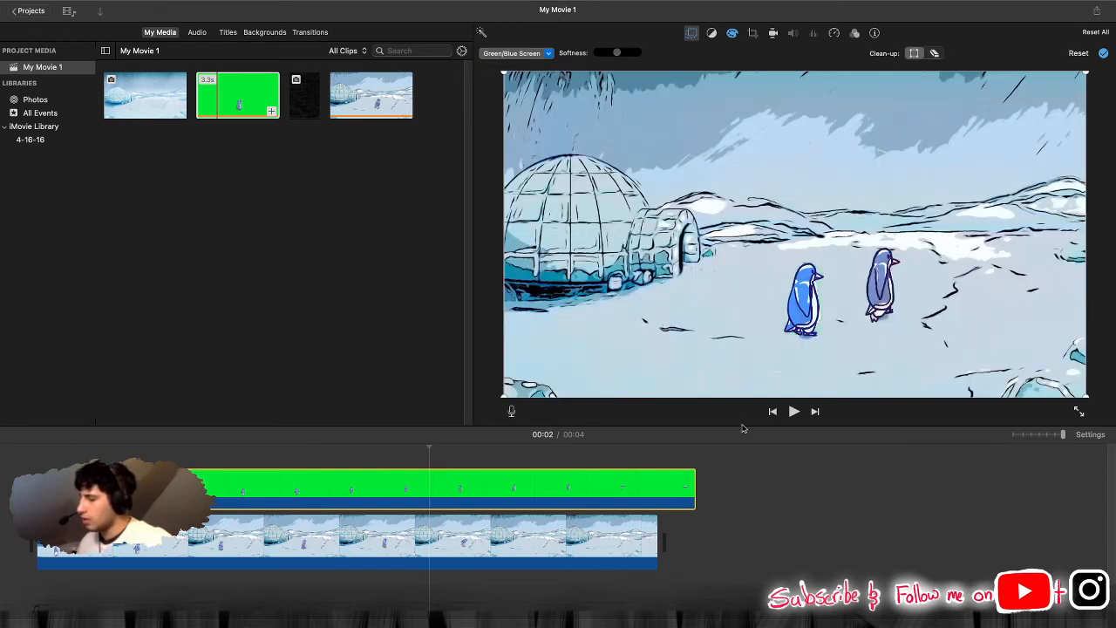
Step: Offset the green-screen penguin overlay to start about a second into the timeline and play the movie from the beginning
{"action": "left_click_drag", "start_coordinate": [584, 501], "coordinate": [630, 498]}
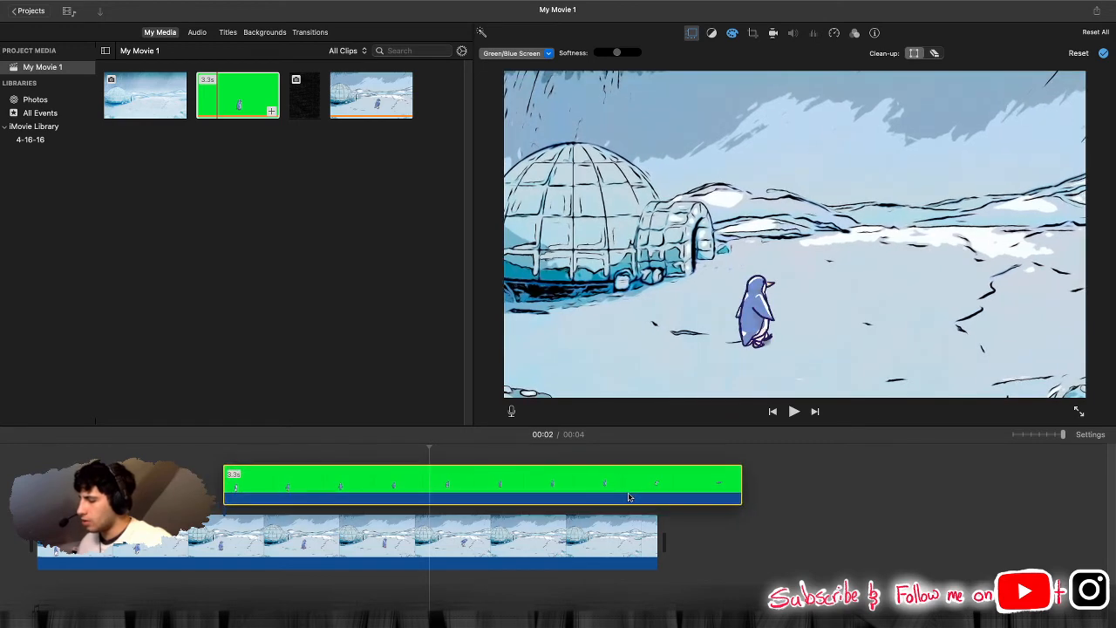
{"action": "left_click", "coordinate": [773, 410]}
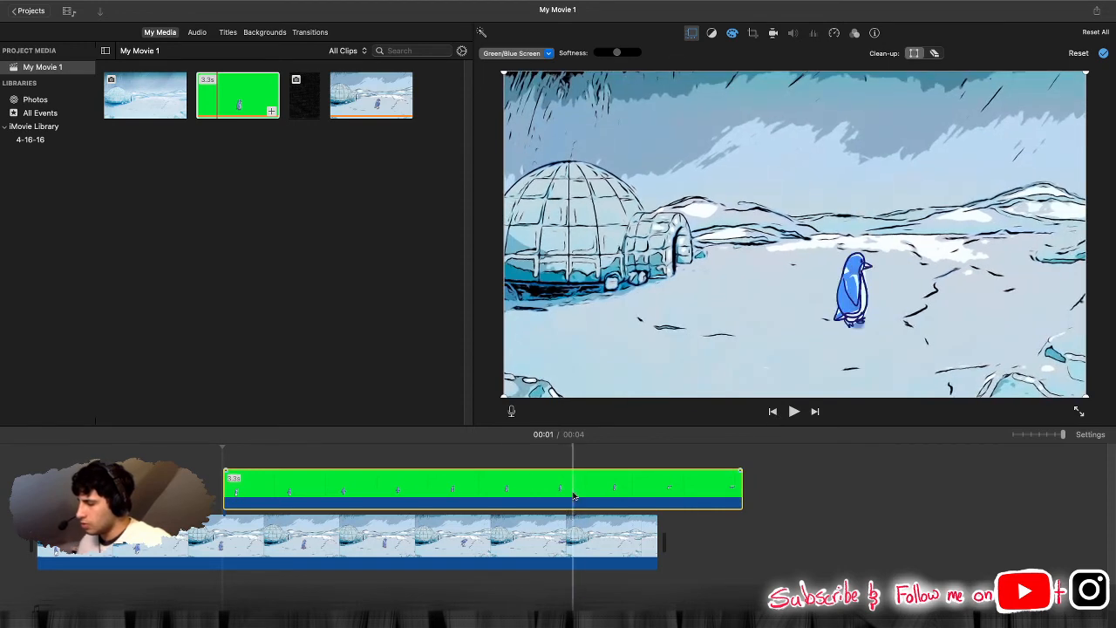
{"action": "left_click", "coordinate": [773, 412]}
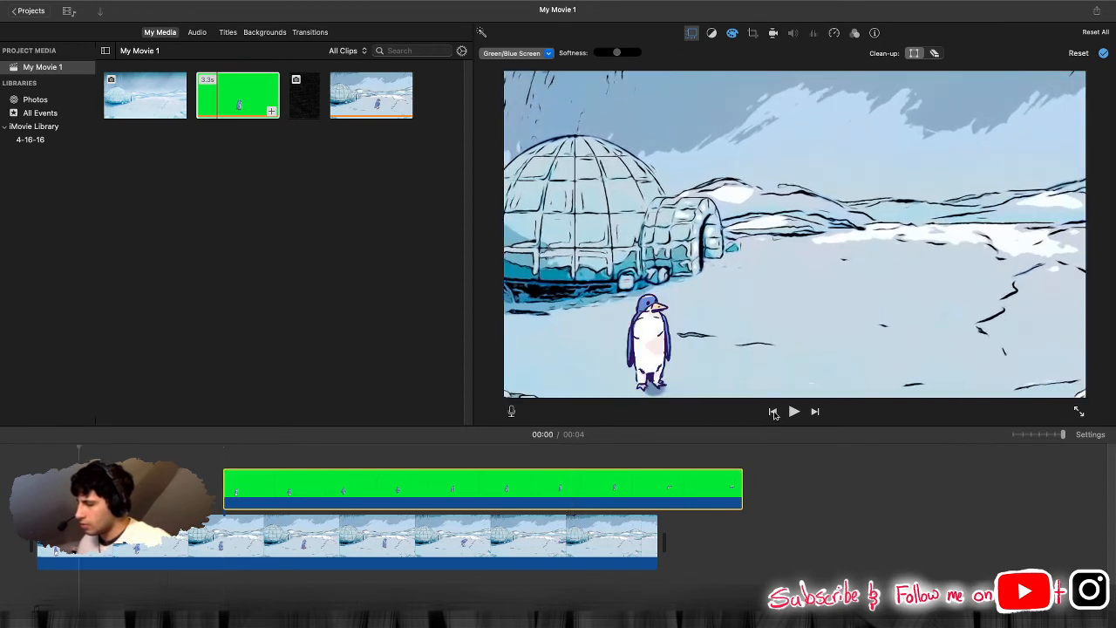
{"action": "left_click", "coordinate": [794, 412]}
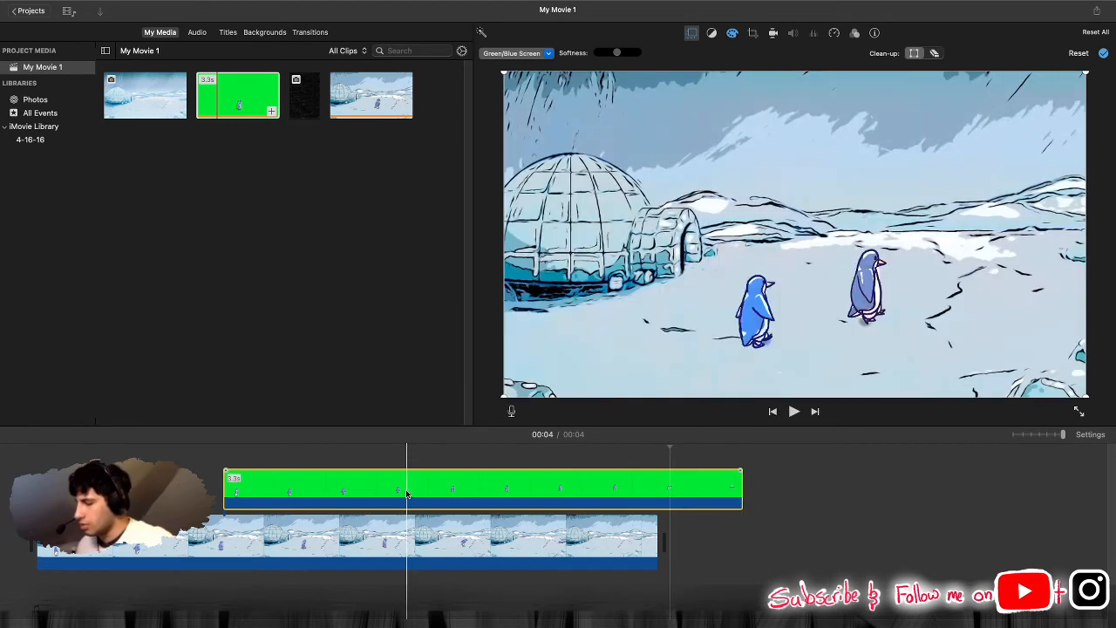
Step: Move the green-screen penguin overlay back near the start of the comic-style clip and play the movie from the beginning
{"action": "left_click_drag", "start_coordinate": [408, 494], "coordinate": [248, 494]}
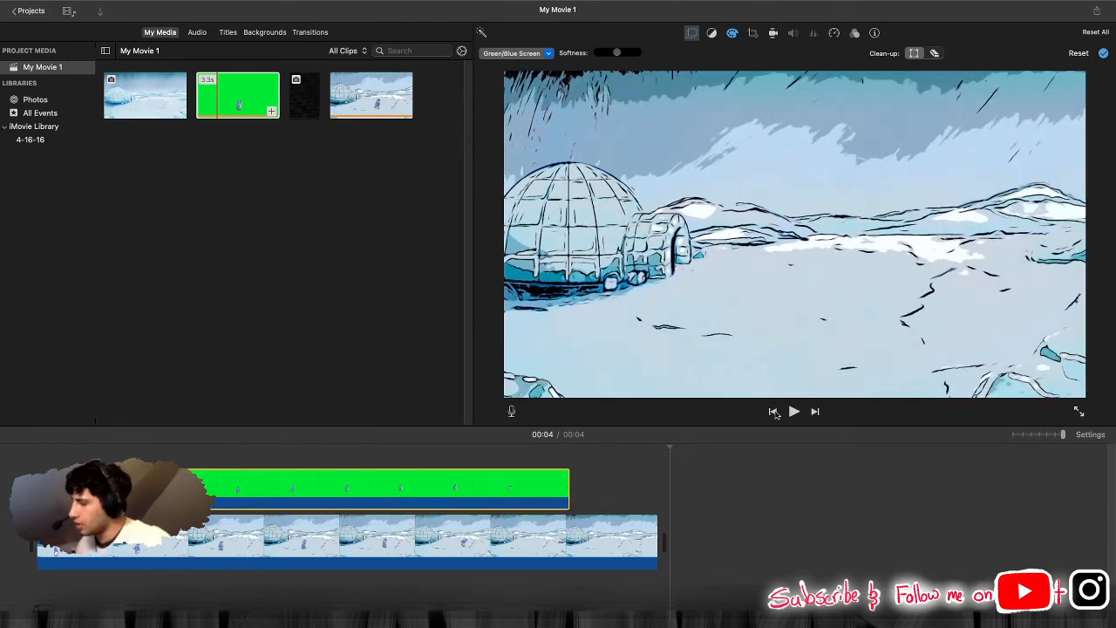
{"action": "left_click", "coordinate": [773, 412]}
{"action": "left_click", "coordinate": [795, 413]}
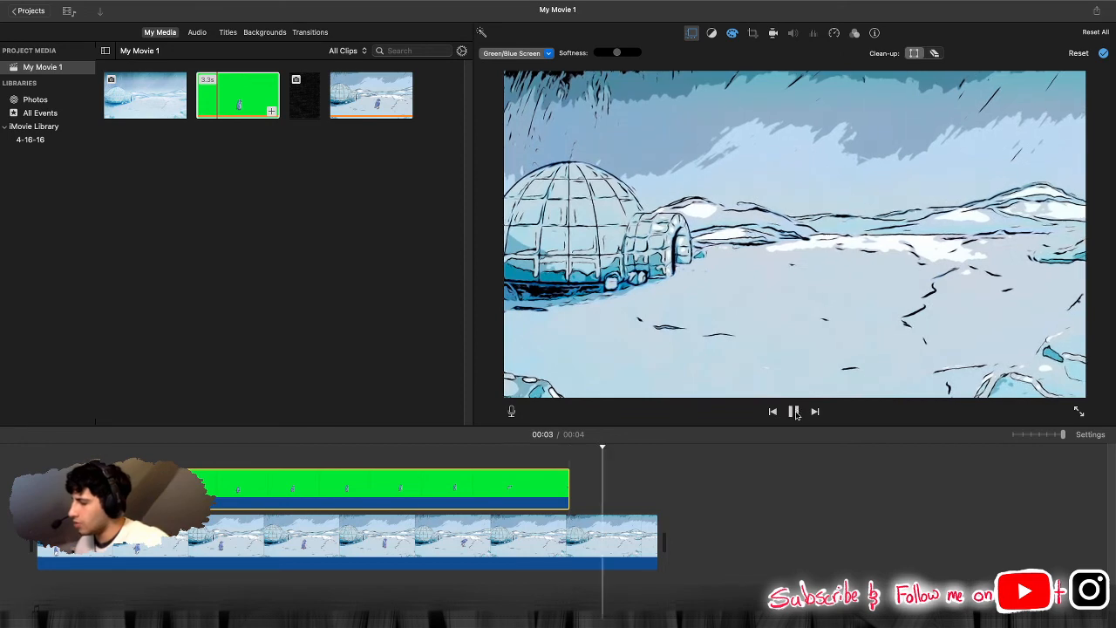
{"action": "left_click", "coordinate": [778, 413]}
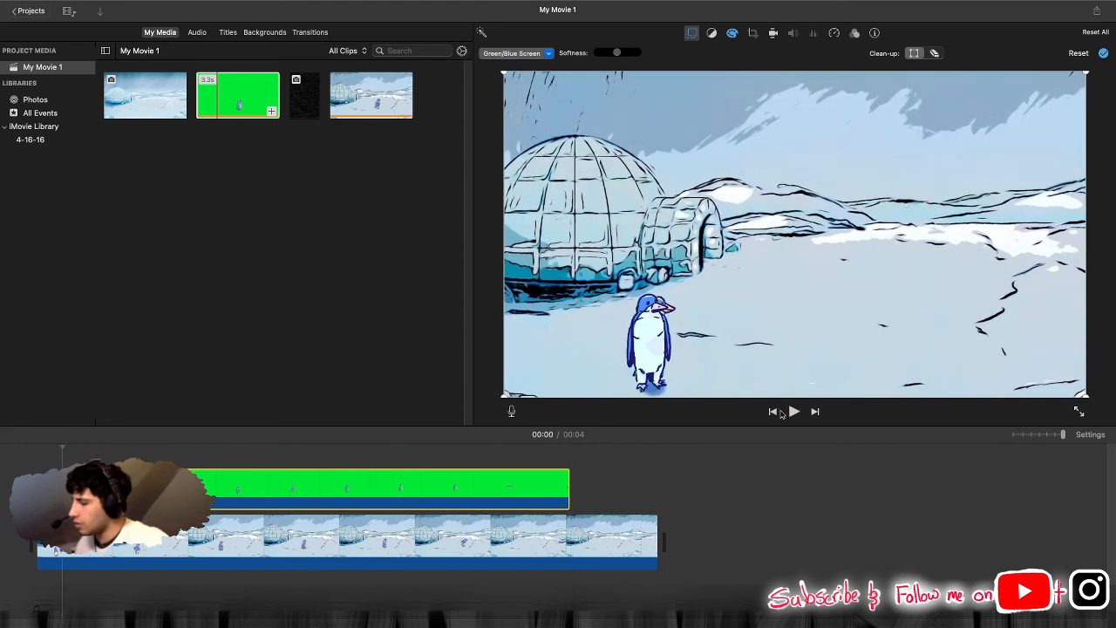
{"action": "left_click", "coordinate": [795, 413]}
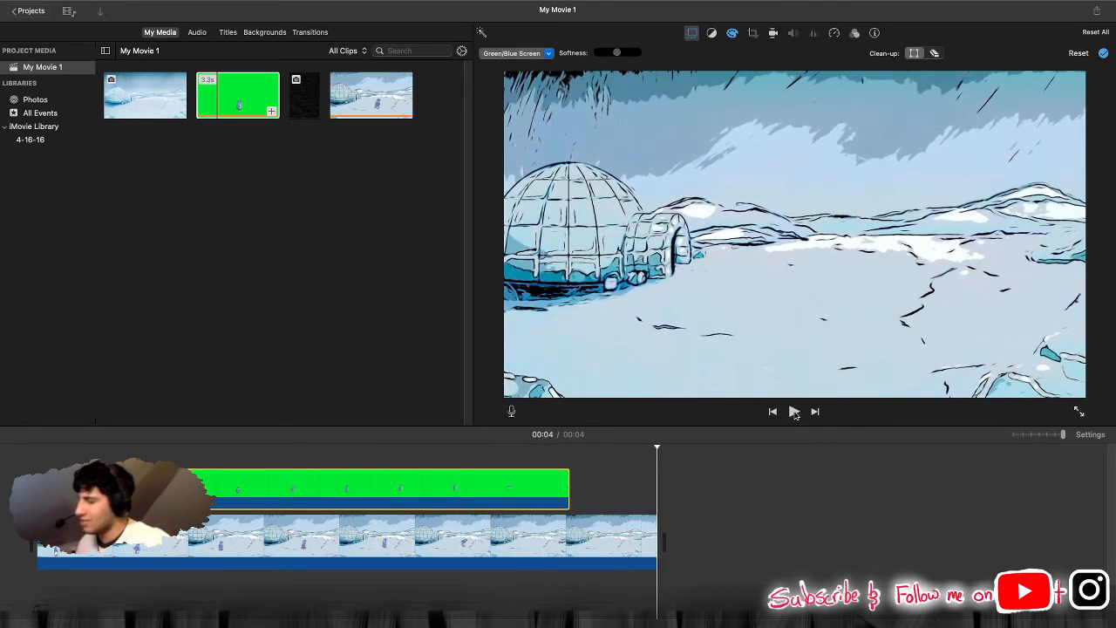
Step: Replace the green-screen penguin overlay with the black snow image, spanning the full length of the comic-style clip
{"action": "right_click", "coordinate": [457, 485]}
{"action": "left_click", "coordinate": [471, 481]}
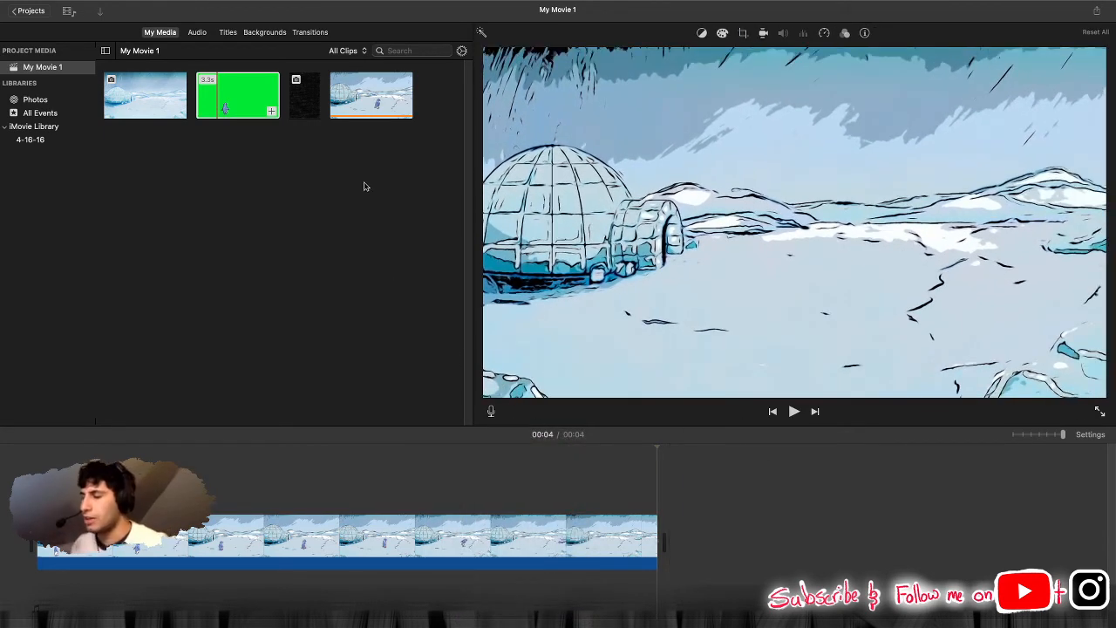
{"action": "left_click_drag", "start_coordinate": [314, 100], "coordinate": [262, 493]}
{"action": "left_click_drag", "start_coordinate": [155, 493], "coordinate": [39, 486]}
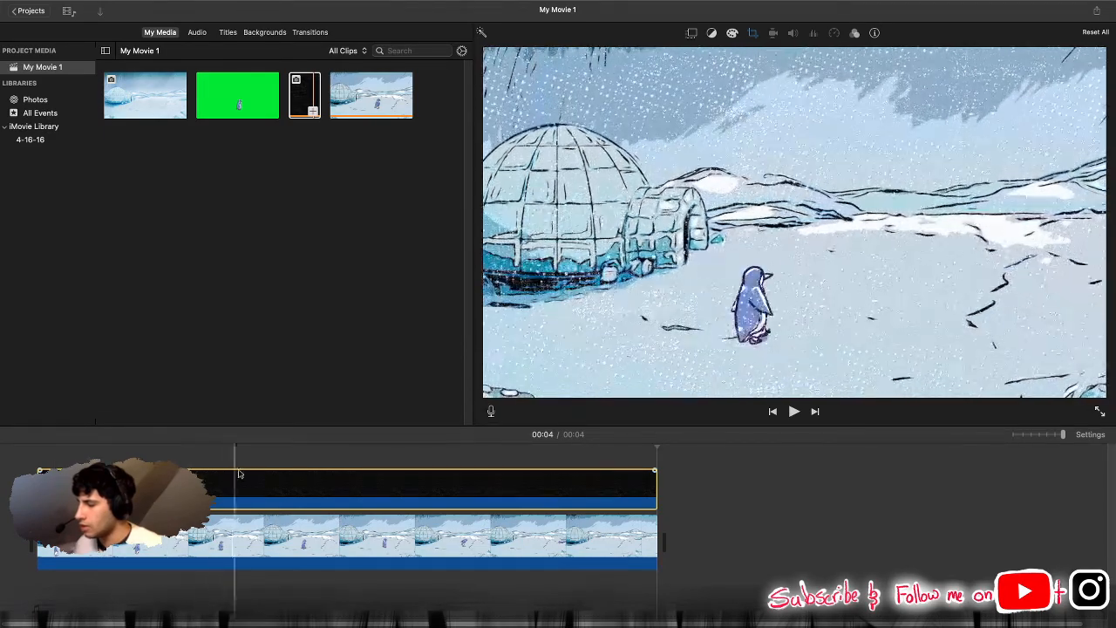
Step: Swap the Ken Burns start and end frames of the snow overlay and play the movie from the beginning
{"action": "left_click", "coordinate": [752, 34]}
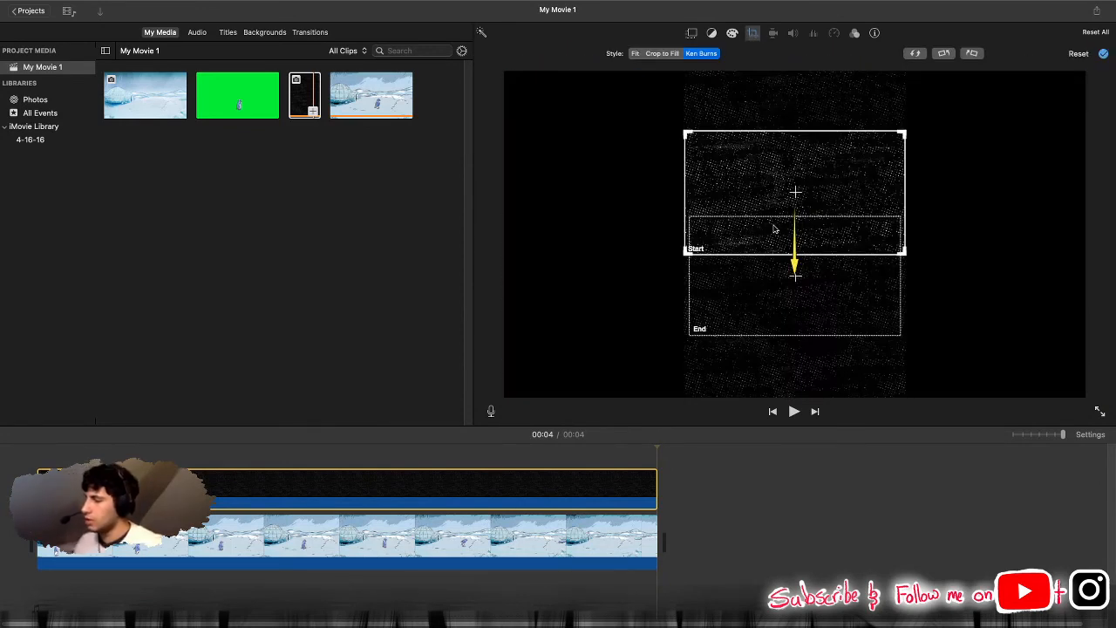
{"action": "left_click", "coordinate": [919, 54]}
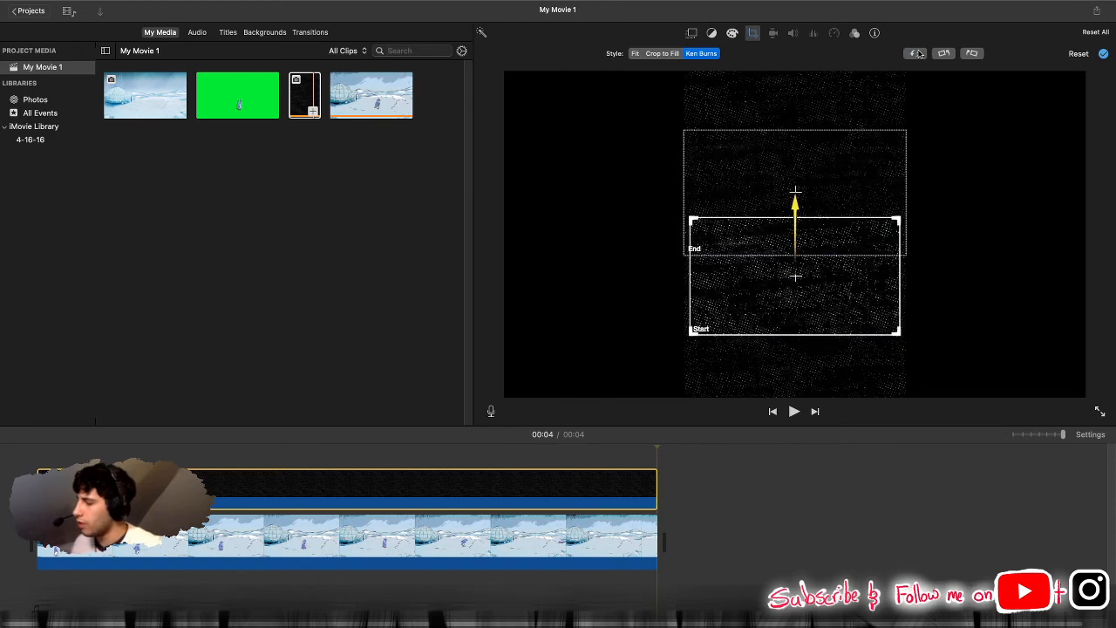
{"action": "left_click", "coordinate": [691, 33]}
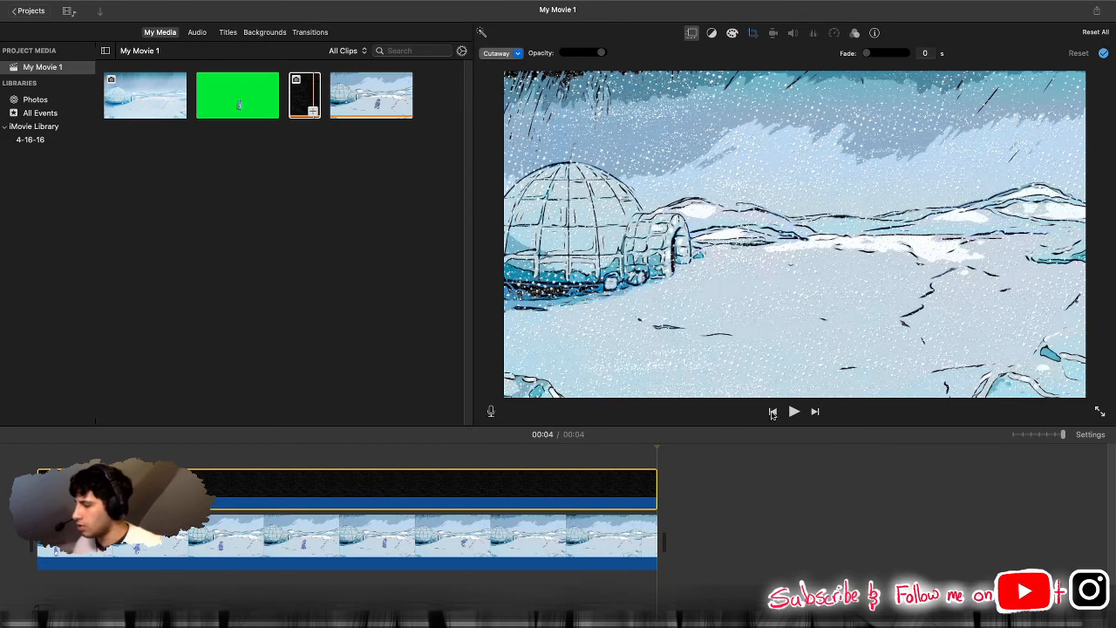
{"action": "left_click", "coordinate": [773, 413]}
{"action": "left_click", "coordinate": [794, 412]}
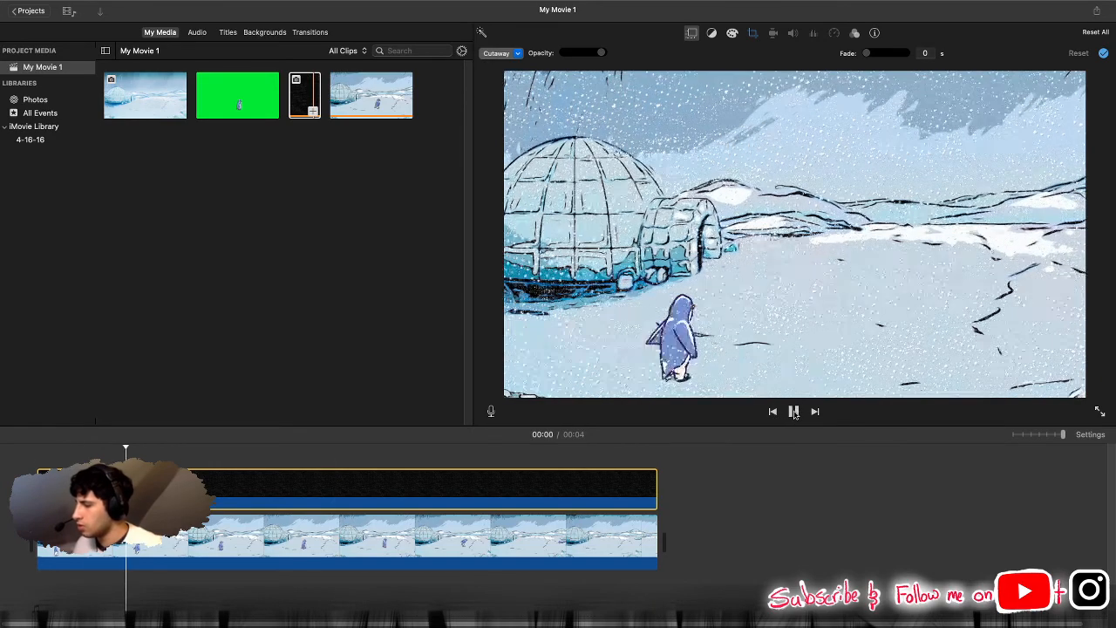